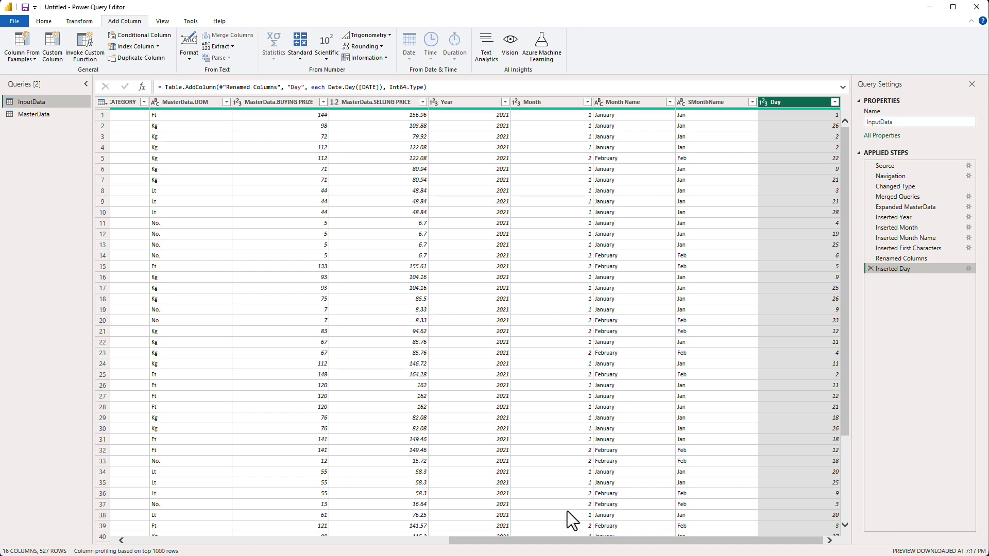
Step: Review the buying price and quantity columns and the first record's details in the InputData query
{"action": "mouse_move", "coordinate": [570, 547]}
{"action": "left_mouse_down"}
{"action": "mouse_move", "coordinate": [263, 543]}
{"action": "mouse_move", "coordinate": [567, 554]}
{"action": "left_mouse_up"}
{"action": "left_click", "coordinate": [288, 102]}
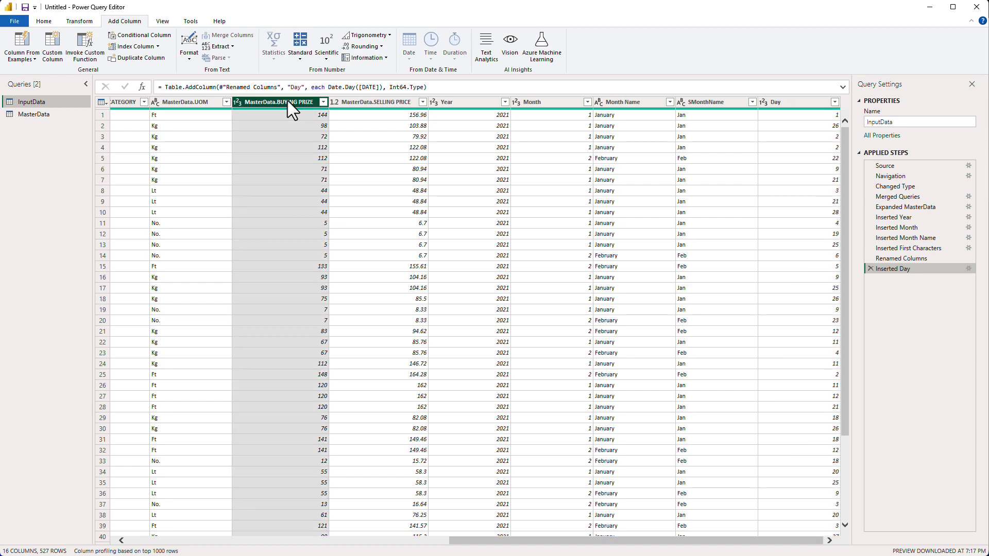
{"action": "left_click_drag", "start_coordinate": [557, 541], "coordinate": [213, 519]}
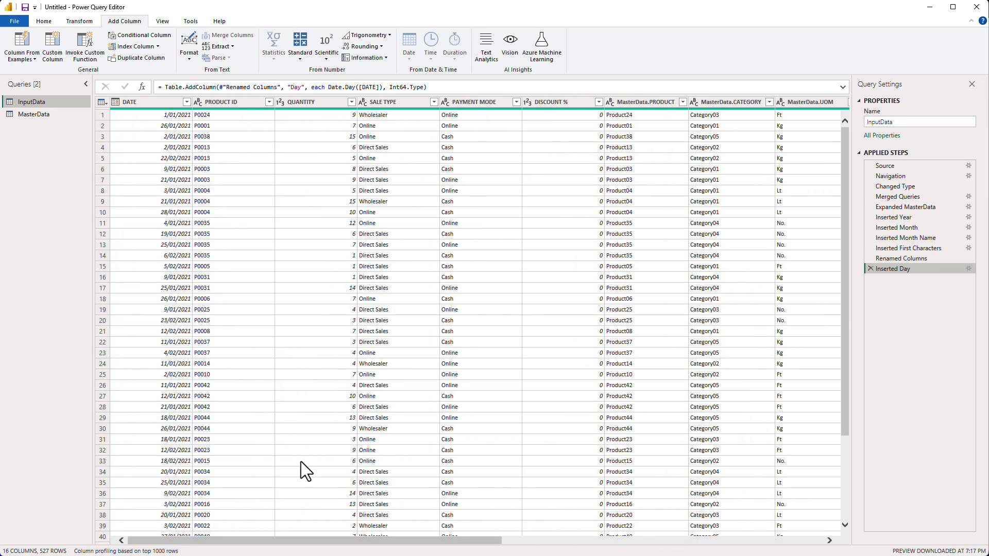
{"action": "left_click", "coordinate": [316, 102]}
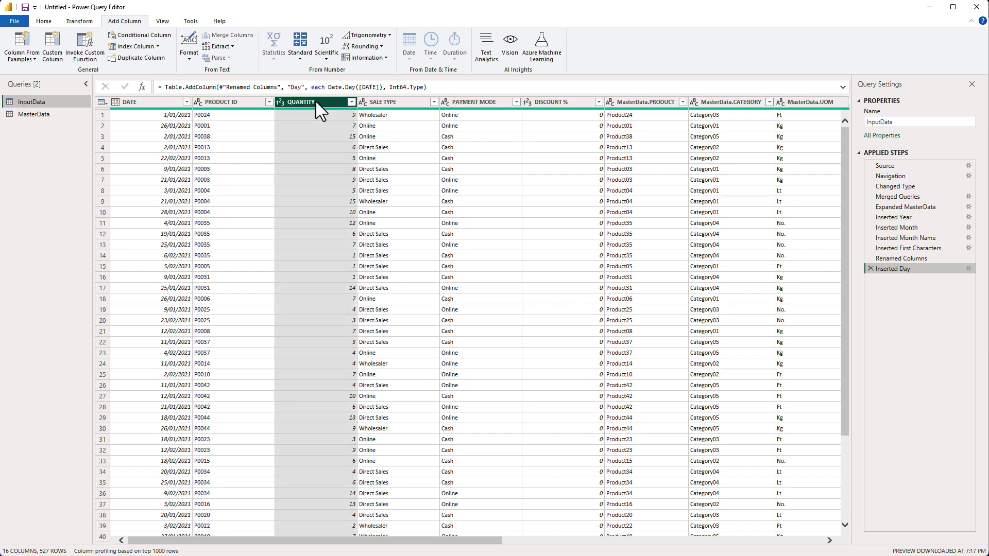
{"action": "left_click", "coordinate": [101, 114]}
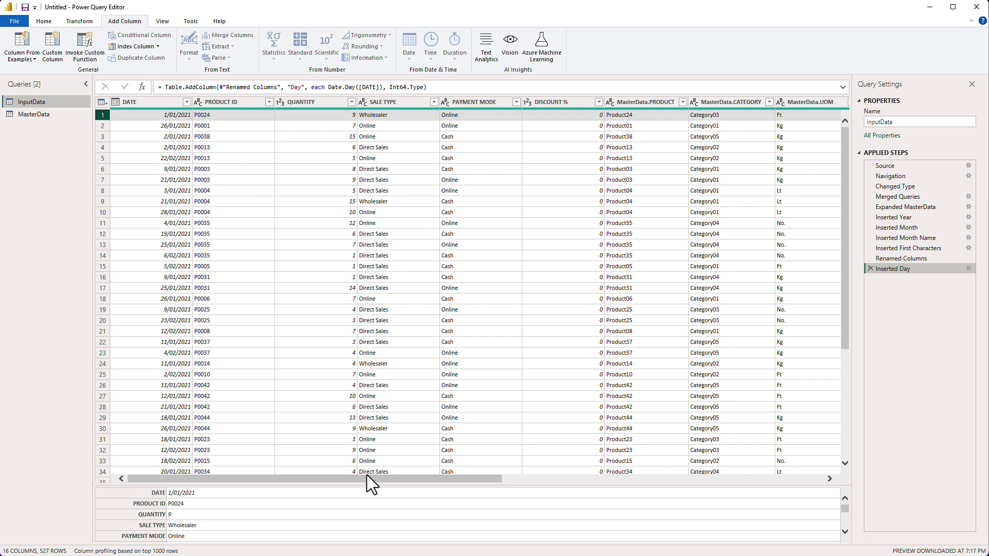
{"action": "left_click_drag", "start_coordinate": [367, 478], "coordinate": [597, 479]}
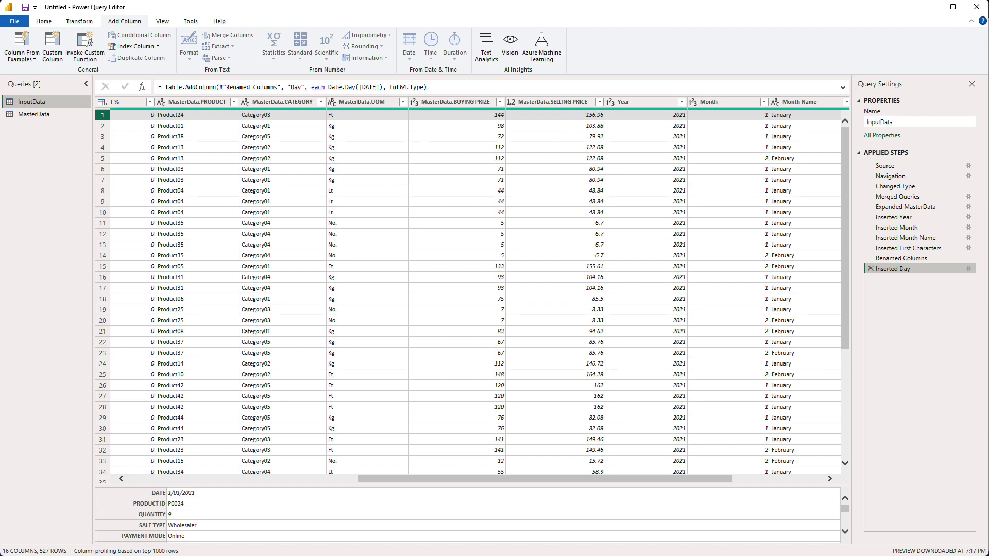
{"action": "scroll", "coordinate": [346, 221], "scroll_direction": "right", "scroll_amount": 5}
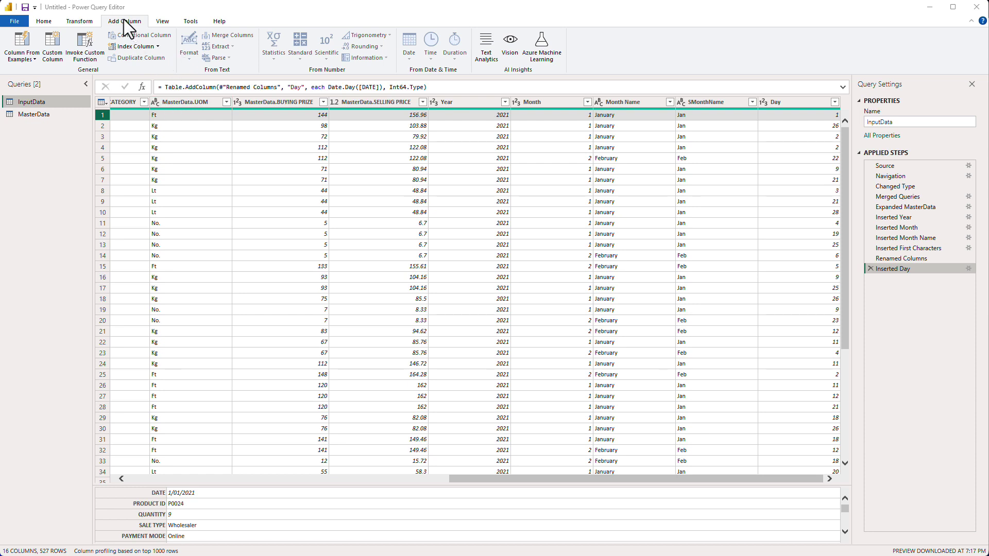
Step: Start a new custom column in InputData and name it Total Selling Price
{"action": "left_click", "coordinate": [51, 48]}
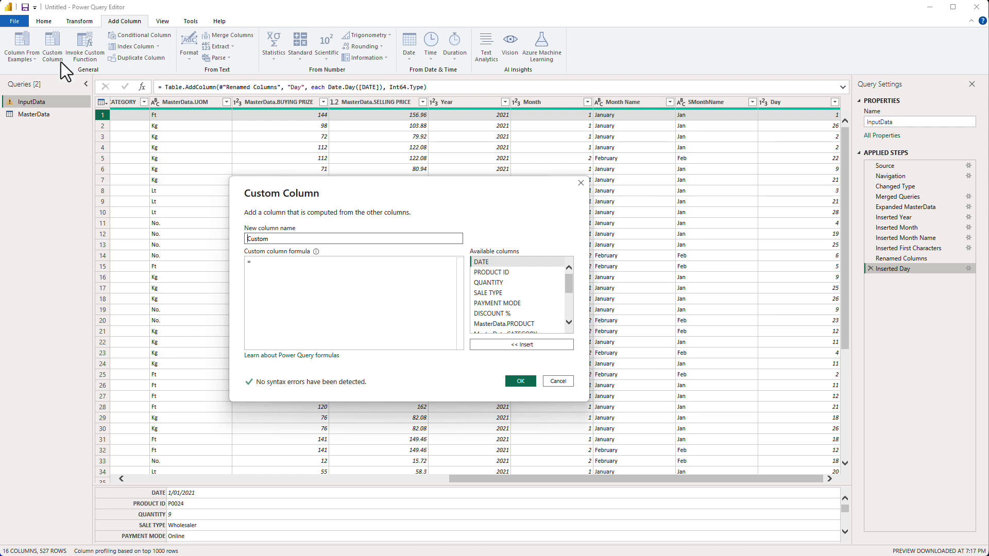
{"action": "double_click", "coordinate": [294, 238]}
{"action": "type", "text": "Total"}
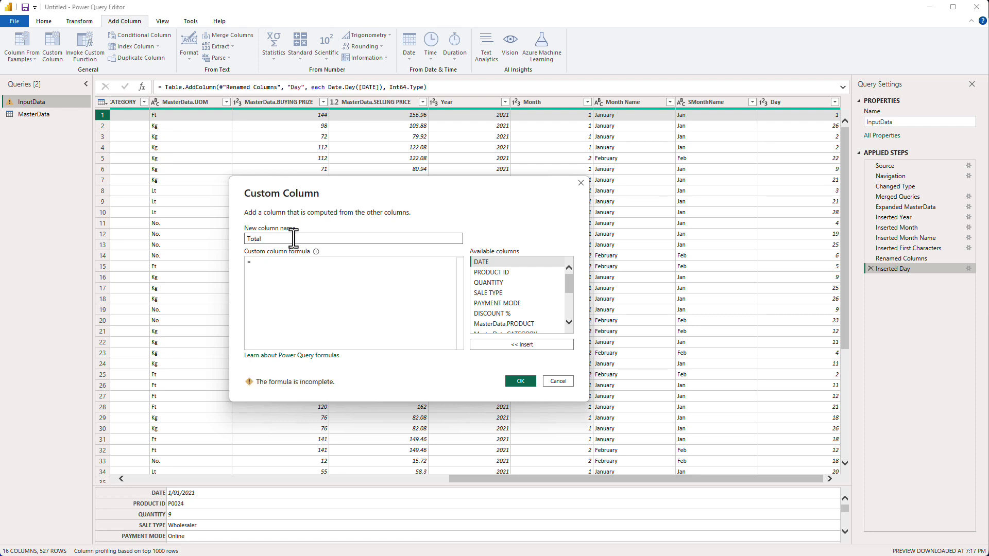
{"action": "type", "text": " Selling Price"}
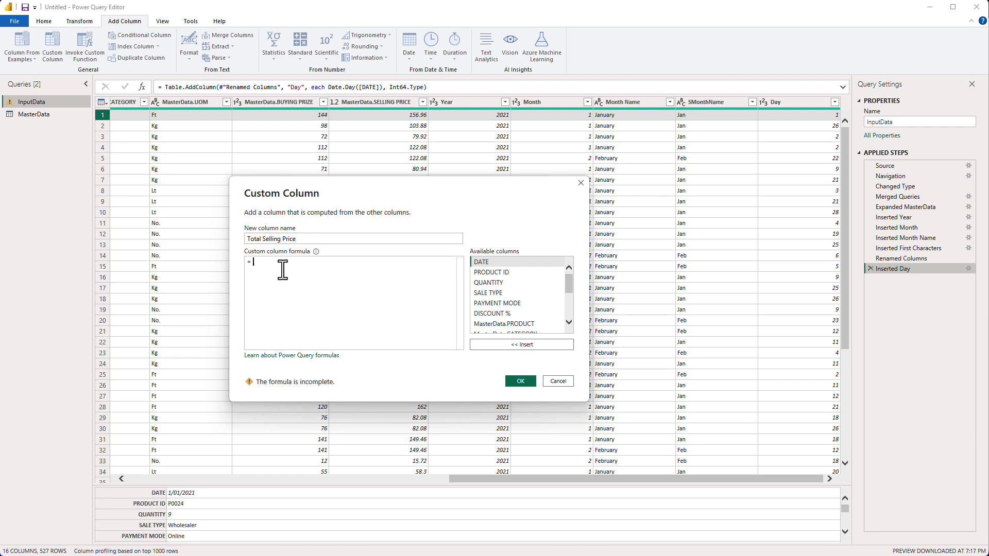
Step: Begin the column formula by multiplying QUANTITY by MasterData.SELLING PRICE
{"action": "scroll", "coordinate": [567, 289], "scroll_direction": "down", "scroll_amount": 1}
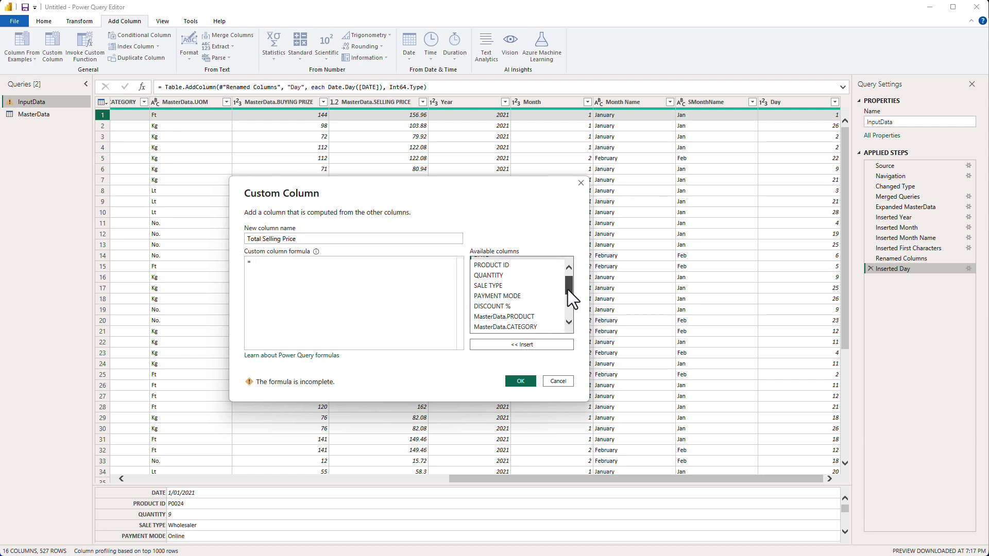
{"action": "double_click", "coordinate": [496, 274]}
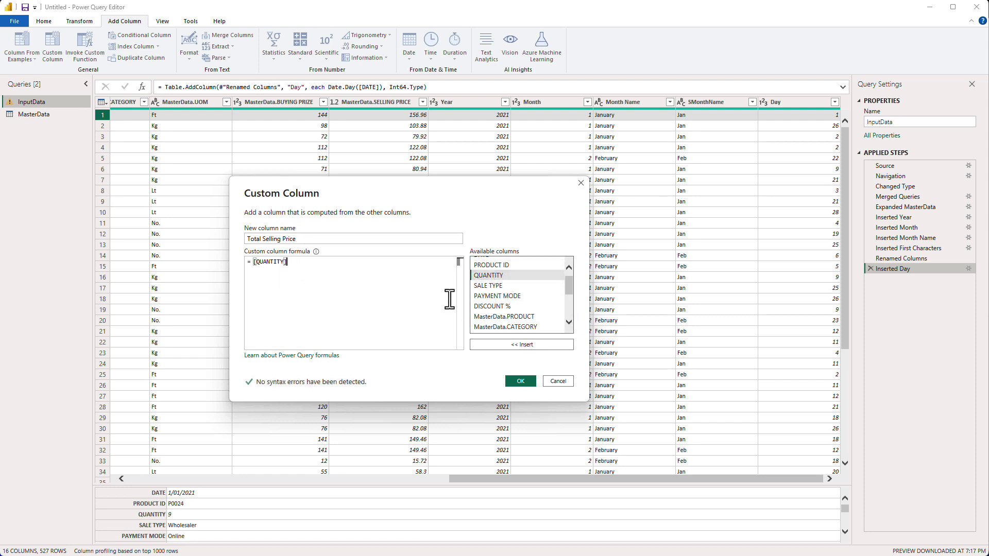
{"action": "type", "text": "*"}
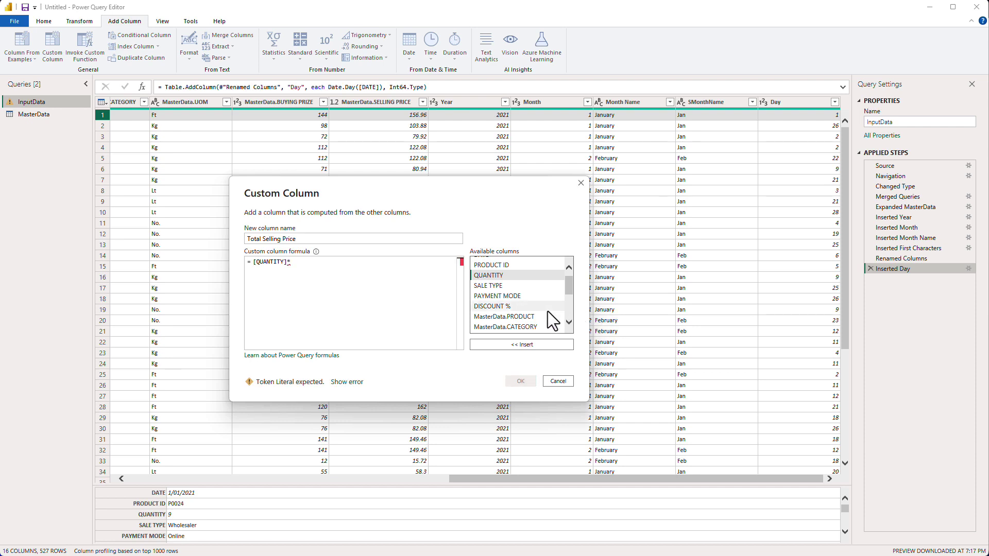
{"action": "left_click_drag", "start_coordinate": [567, 286], "coordinate": [564, 309]}
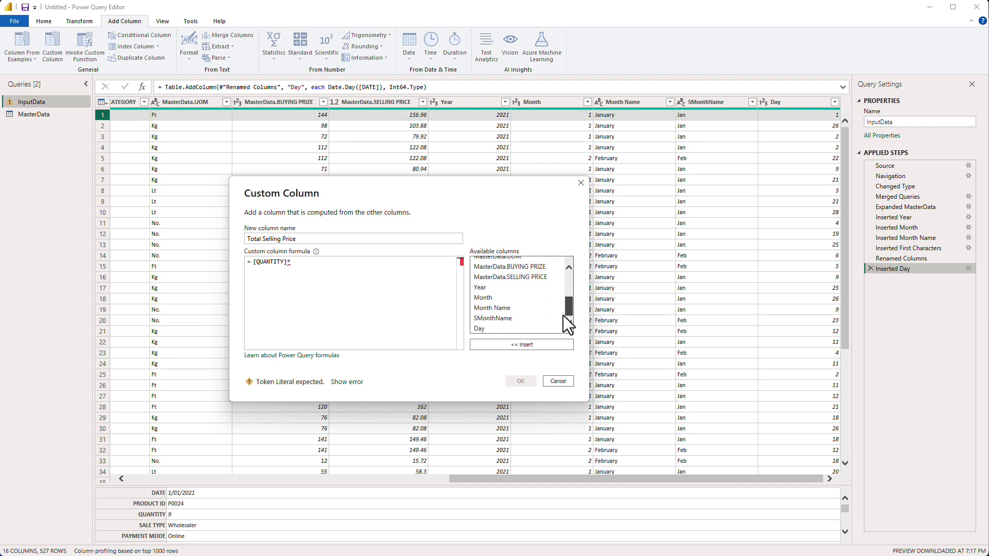
{"action": "double_click", "coordinate": [509, 277]}
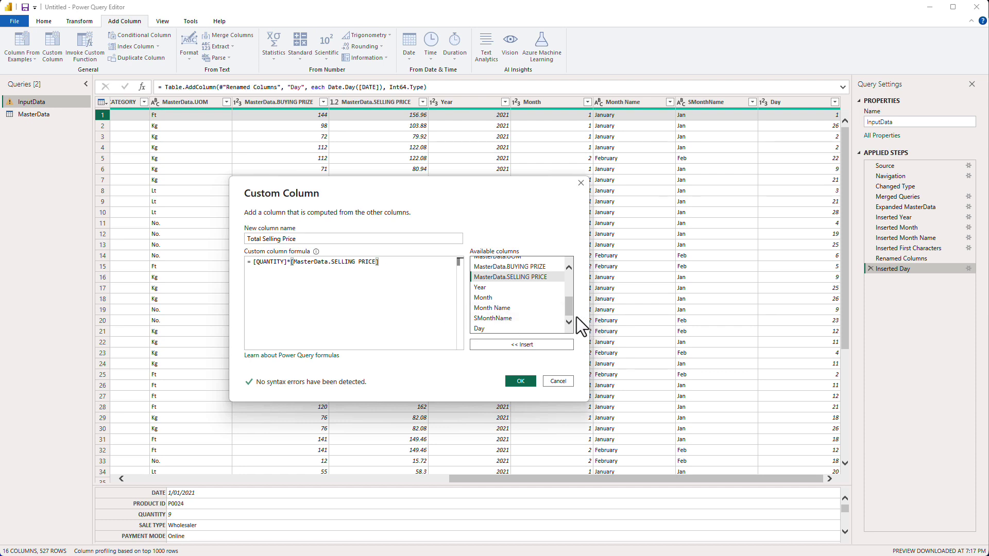
Step: Extend the formula with the discount factor * (1 - [#"DISCOUNT %"])
{"action": "left_click_drag", "start_coordinate": [570, 311], "coordinate": [569, 299]}
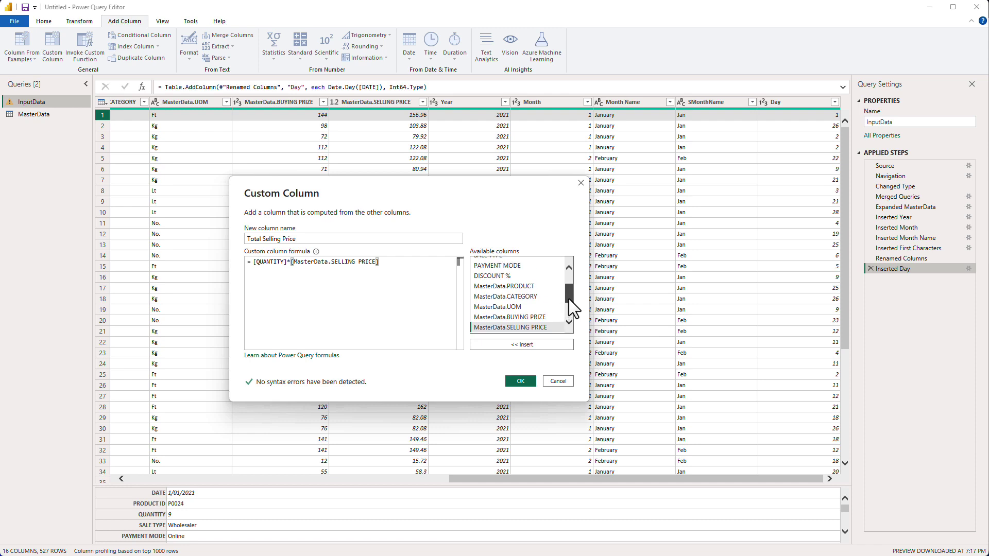
{"action": "left_click", "coordinate": [518, 278]}
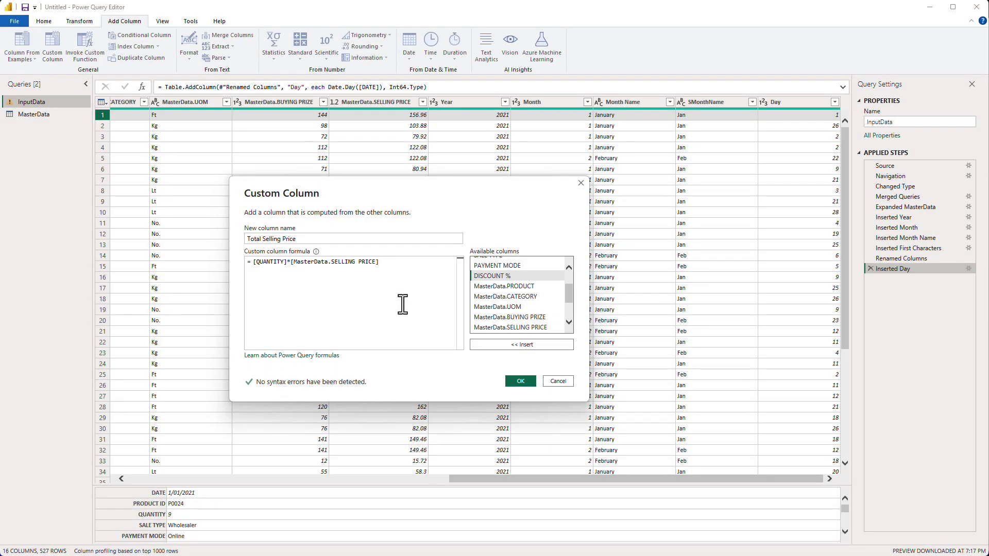
{"action": "type", "text": "*"}
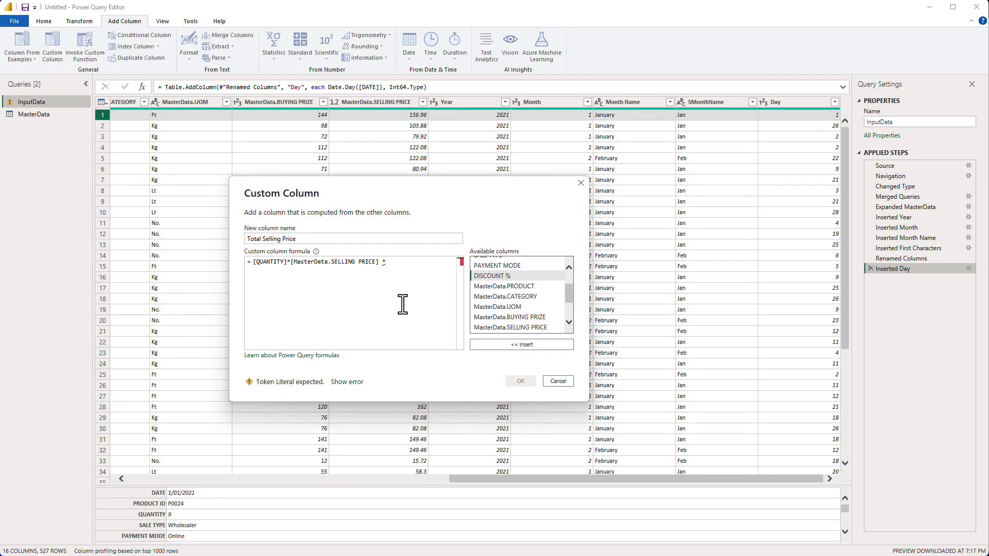
{"action": "type", "text": " (1"}
{"action": "key", "text": "BackSpace"}
{"action": "type", "text": "-"}
{"action": "double_click", "coordinate": [505, 276]}
{"action": "type", "text": ")"}
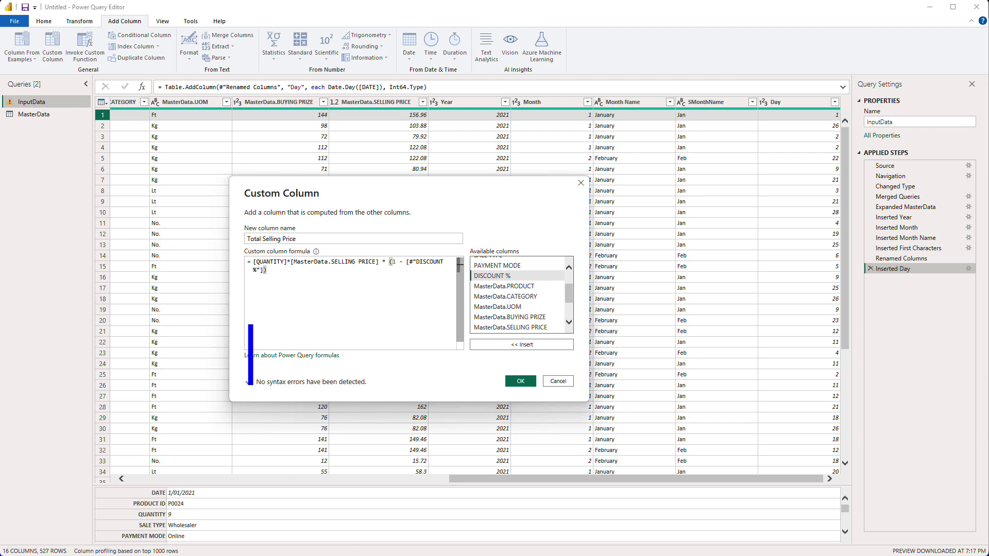
{"action": "type", "text": "1 * "}
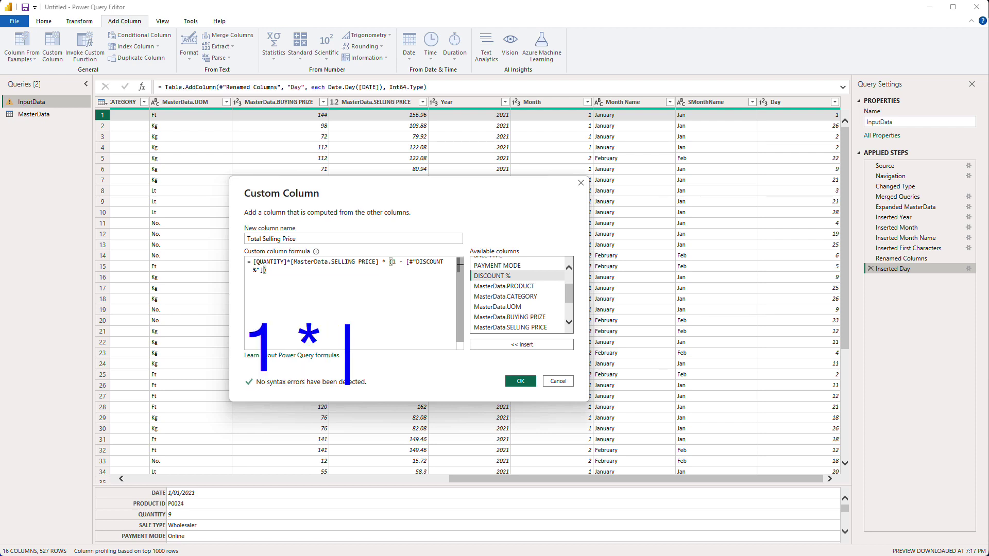
{"action": "type", "text": "100"}
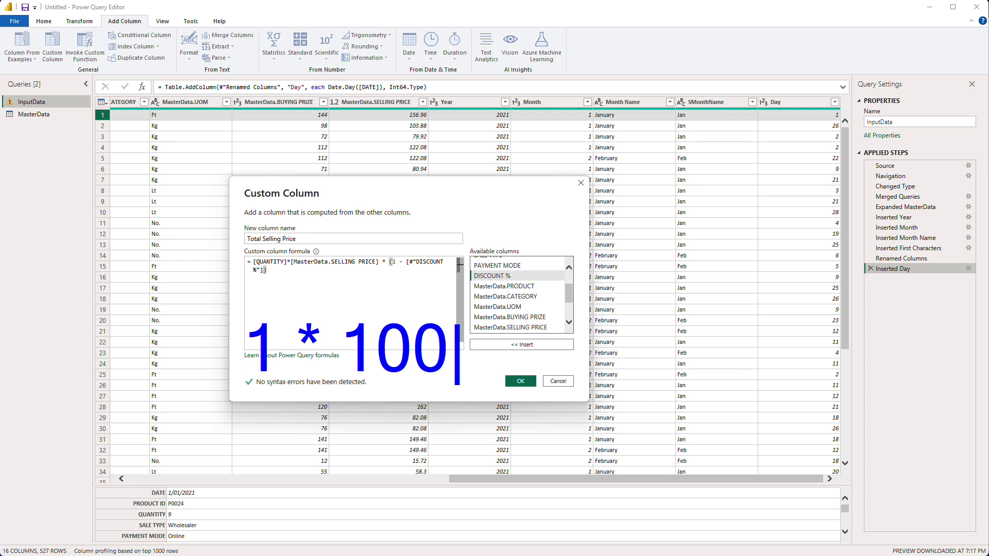
{"action": "type", "text": " *"}
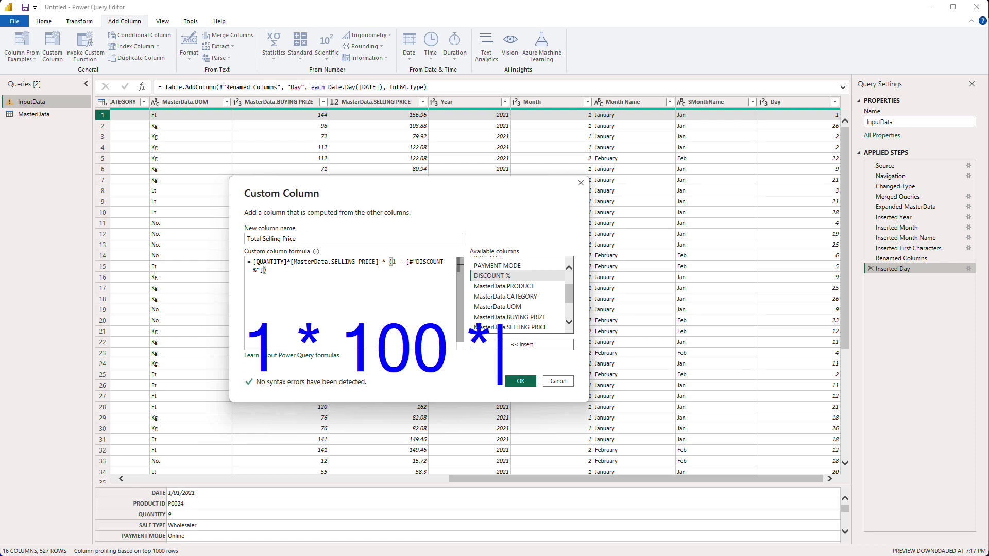
{"action": "type", "text": " (1 - "}
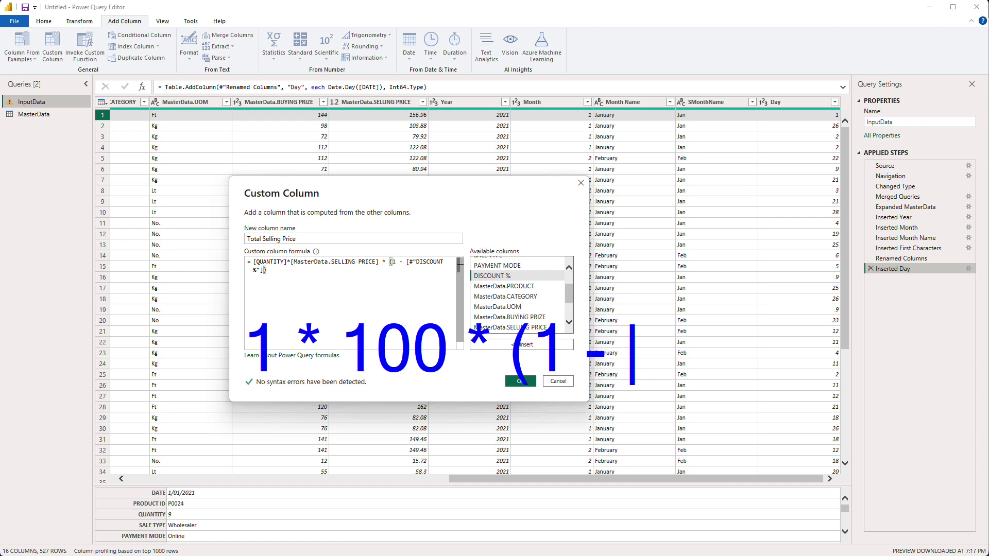
{"action": "type", "text": "0.05)"}
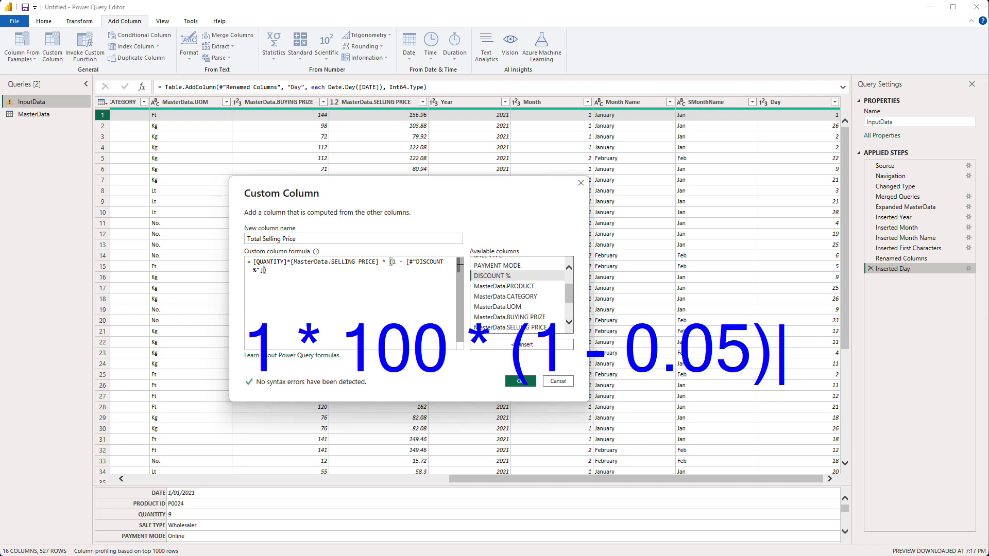
{"action": "key", "text": "Return"}
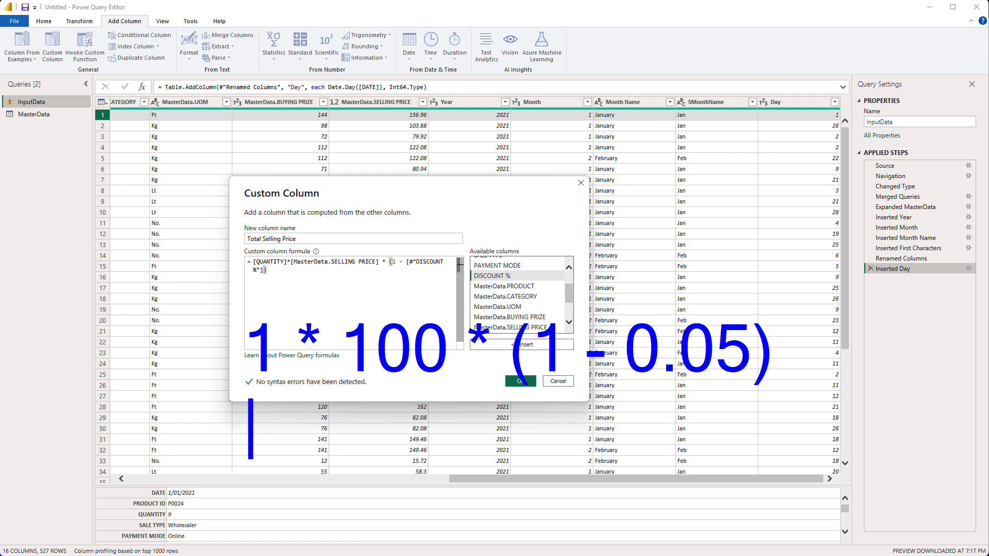
{"action": "type", "text": "100 * "}
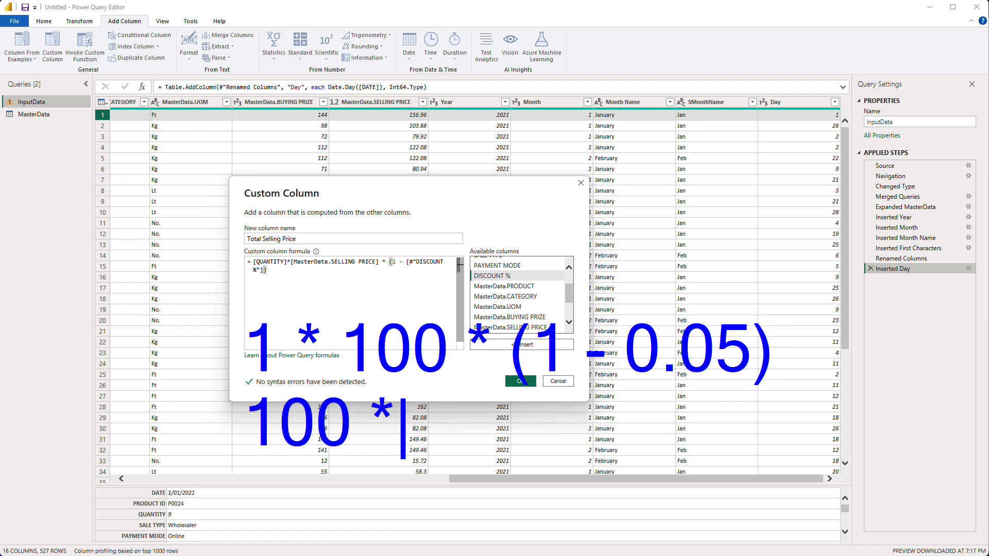
{"action": "type", "text": "9."}
{"action": "key", "text": "BackSpace"}
{"action": "key", "text": "BackSpace"}
{"action": "type", "text": "09"}
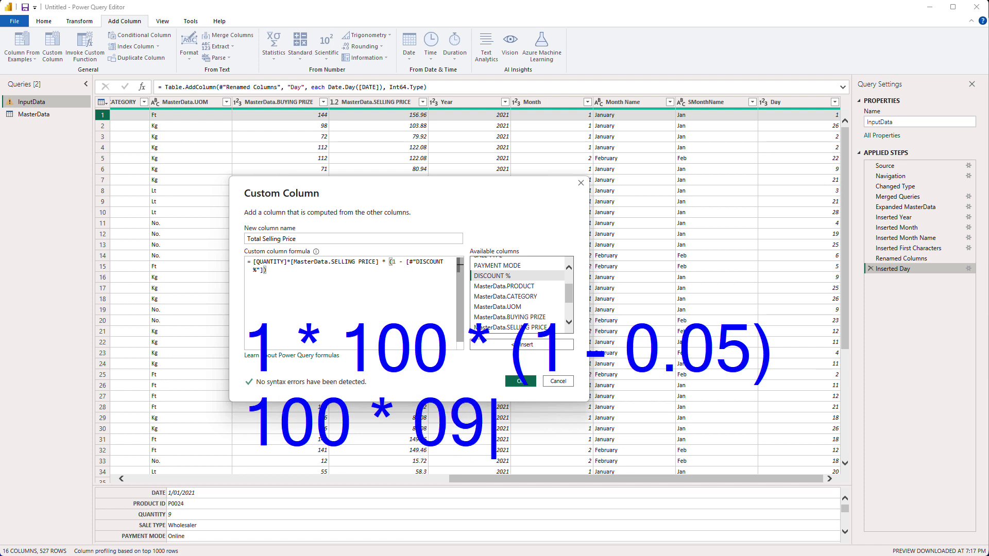
{"action": "key", "text": "BackSpace"}
{"action": "key", "text": "BackSpace"}
{"action": "type", "text": "0.95"}
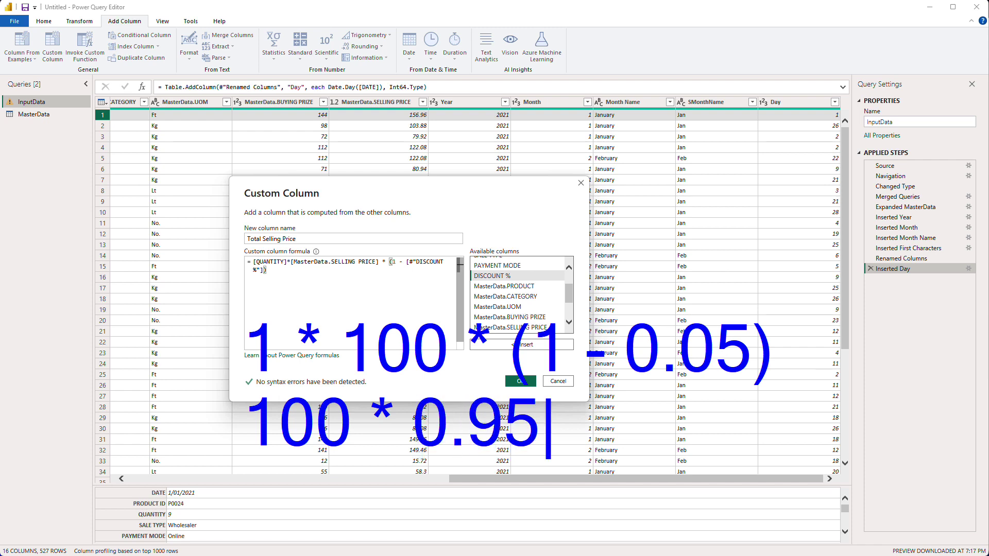
{"action": "type", "text": " = 95"}
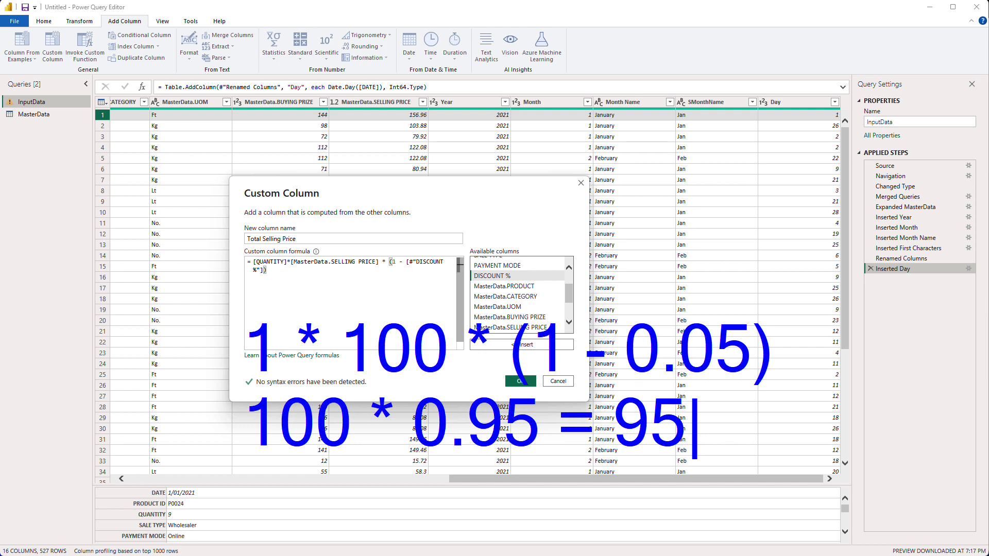
Step: Confirm the Total Selling Price custom column, and close the query editor while applying the changes
{"action": "left_click", "coordinate": [520, 382]}
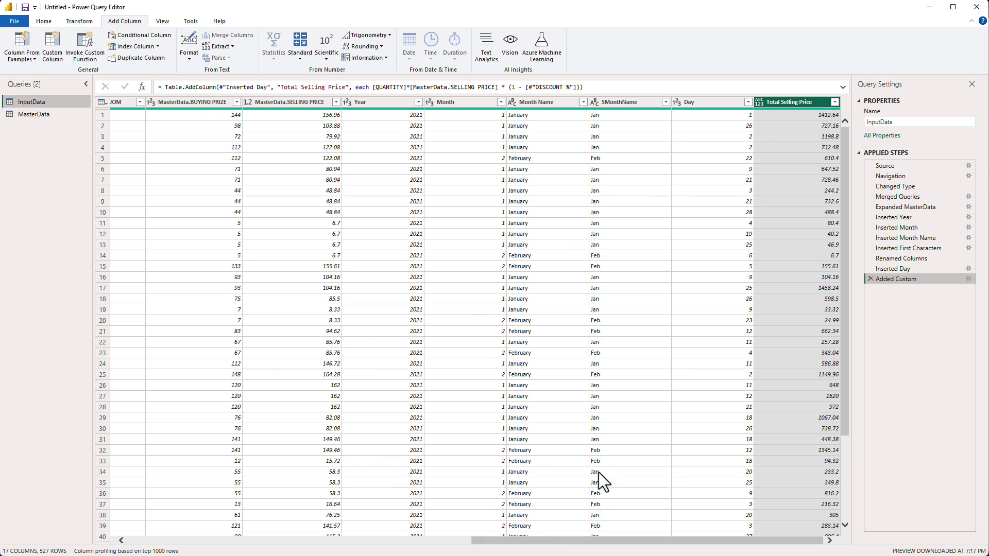
{"action": "left_click_drag", "start_coordinate": [572, 542], "coordinate": [683, 538]}
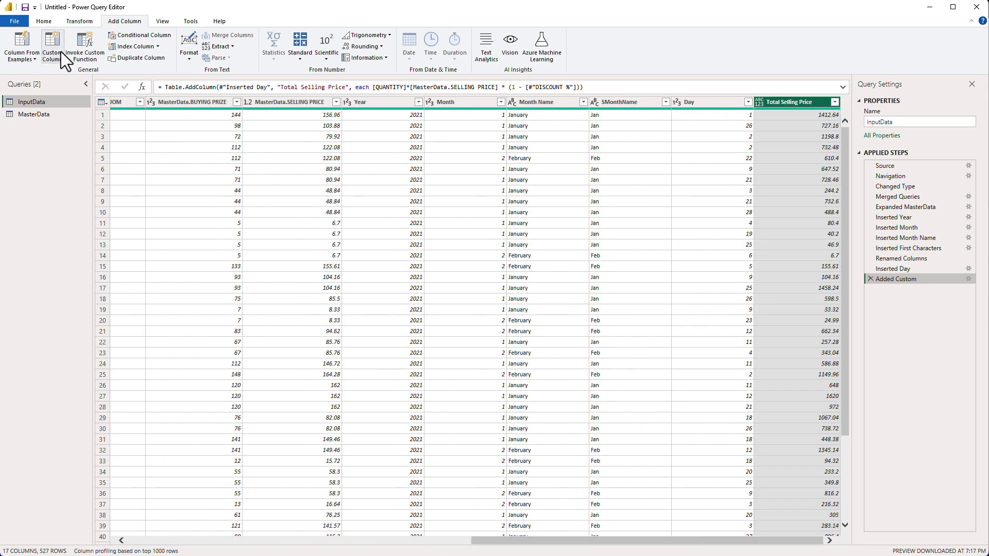
{"action": "left_click", "coordinate": [42, 21]}
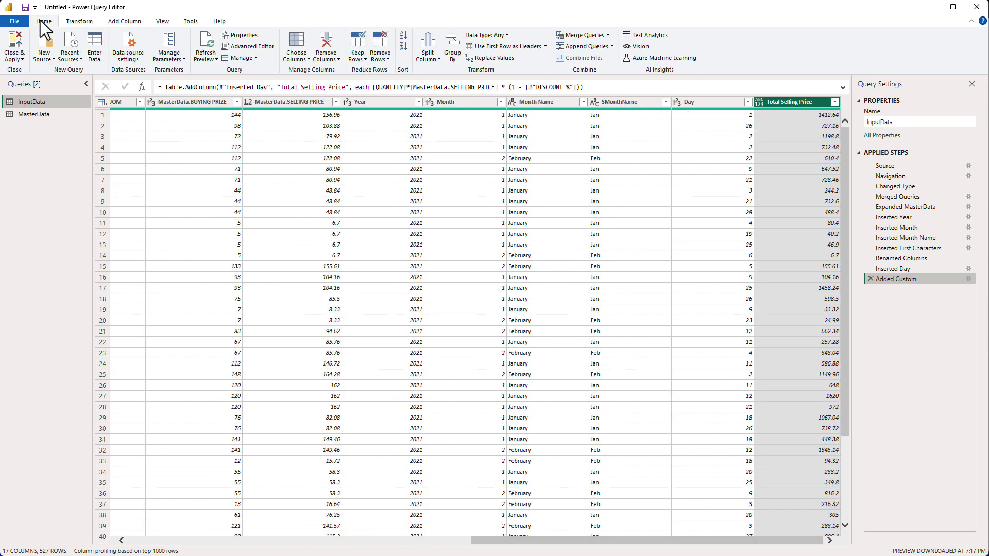
{"action": "left_click", "coordinate": [14, 47]}
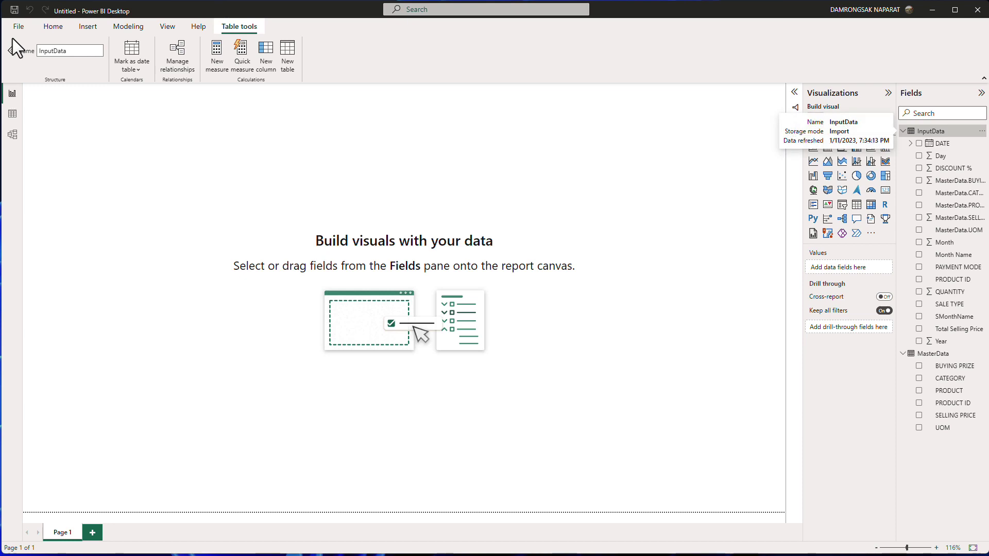
Step: Widen the Fields pane to show full names, and start a new calculated column in InputData named Total Buying Price
{"action": "left_click_drag", "start_coordinate": [899, 200], "coordinate": [870, 206]}
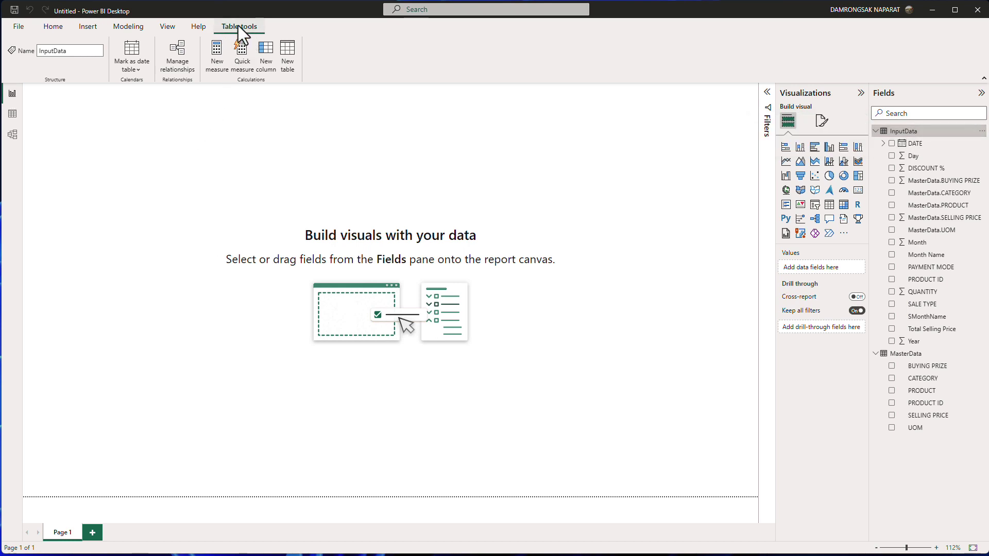
{"action": "left_click", "coordinate": [267, 48]}
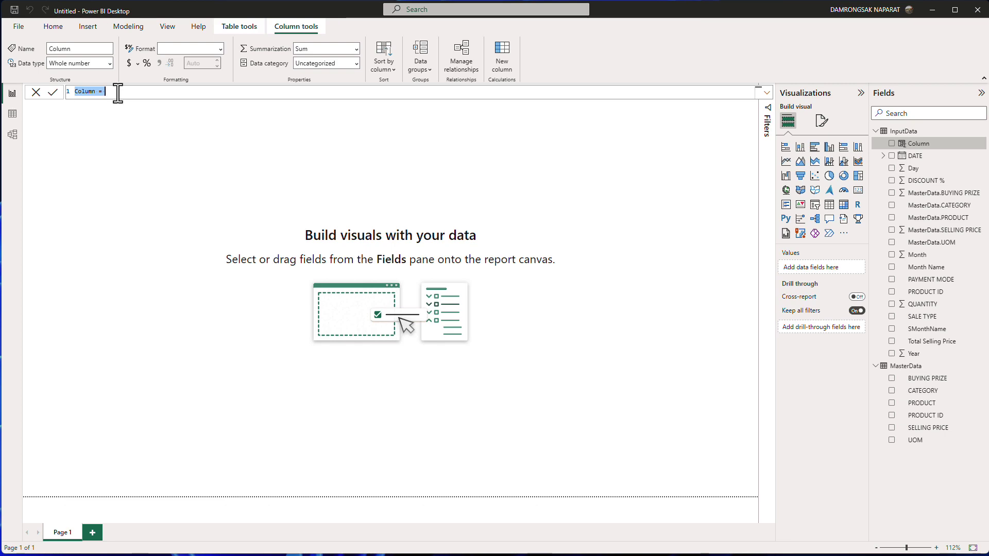
{"action": "key", "text": "Home"}
{"action": "key", "text": "shift+Right"}
{"action": "key", "text": "shift+Right"}
{"action": "key", "text": "shift+Right"}
{"action": "key", "text": "shift+Right"}
{"action": "key", "text": "shift+Right"}
{"action": "key", "text": "shift+Right"}
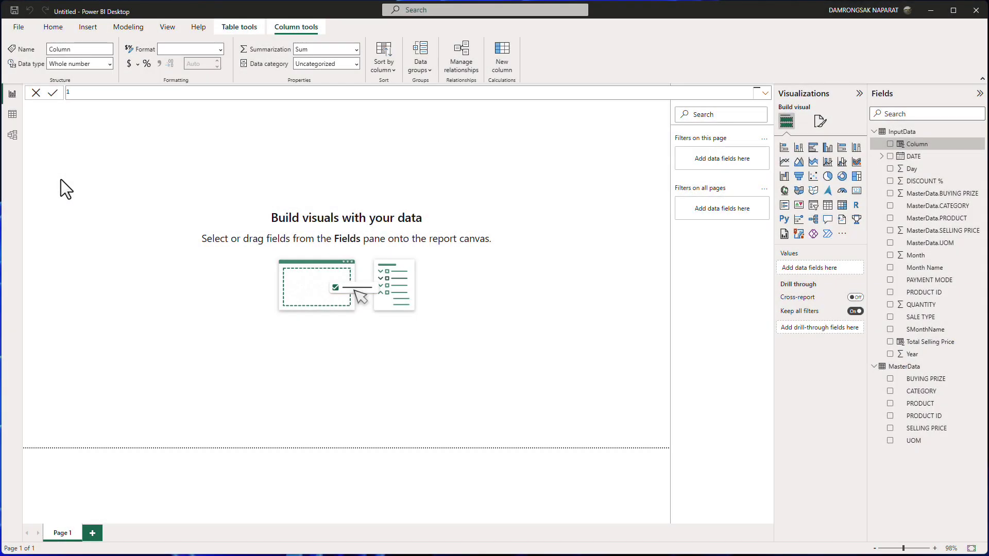
{"action": "left_click", "coordinate": [103, 92]}
{"action": "type", "text": "Total Buying Price"}
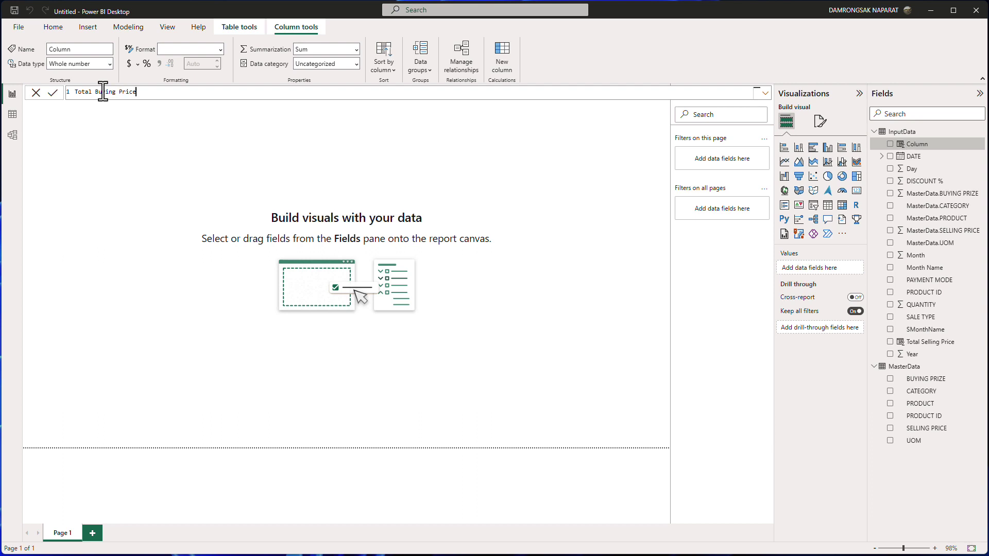
Step: Begin the Total Buying Price formula with the 'InputData'[QUANTITY] column
{"action": "type", "text": "-="}
{"action": "key", "text": "BackSpace"}
{"action": "type", "text": "'"}
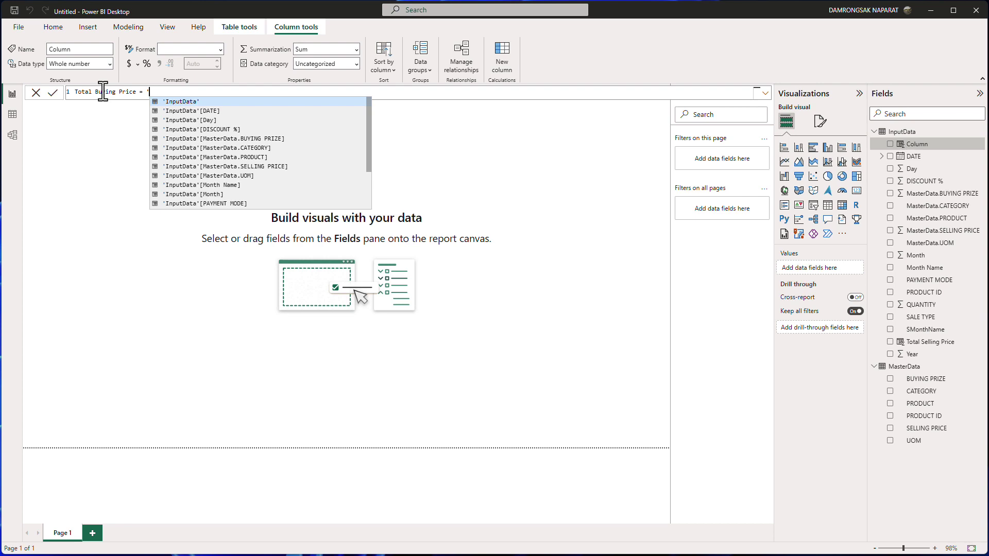
{"action": "key", "text": "Down"}
{"action": "key", "text": "Down"}
{"action": "key", "text": "Down"}
{"action": "key", "text": "Down"}
{"action": "key", "text": "Down"}
{"action": "key", "text": "Down"}
{"action": "key", "text": "Down"}
{"action": "key", "text": "Down"}
{"action": "key", "text": "Down"}
{"action": "key", "text": "Down"}
{"action": "key", "text": "Down"}
{"action": "key", "text": "Down"}
{"action": "key", "text": "Down"}
{"action": "key", "text": "Down"}
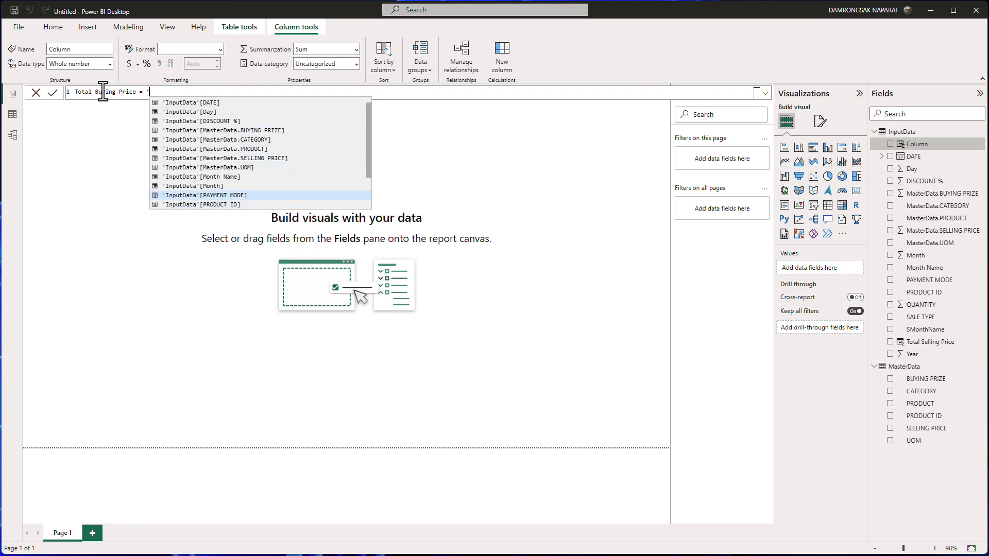
{"action": "key", "text": "Down"}
{"action": "key", "text": "Down"}
{"action": "key", "text": "Up"}
{"action": "key", "text": "Up"}
{"action": "key", "text": "Up"}
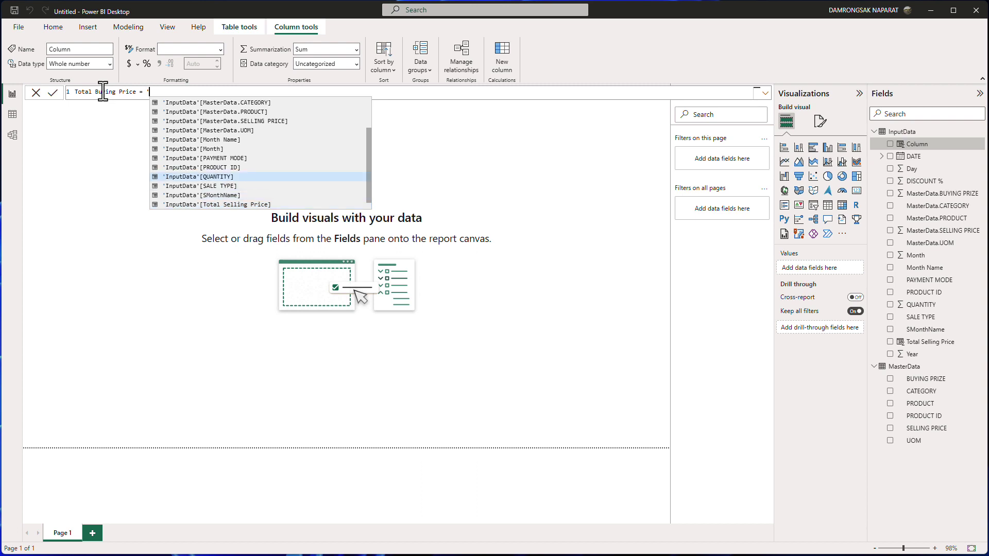
{"action": "key", "text": "Tab"}
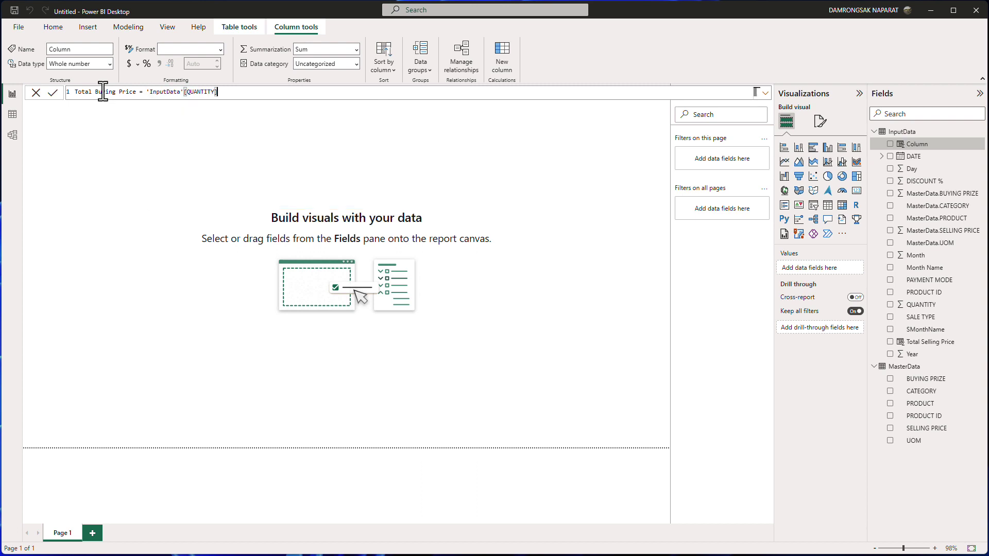
Step: Multiply the quantity by 'InputData'[MasterData.BUYING PRIZE] and commit the Total Buying Price formula
{"action": "type", "text": "' * '"}
{"action": "key", "text": "BackSpace"}
{"action": "key", "text": "BackSpace"}
{"action": "key", "text": "BackSpace"}
{"action": "key", "text": "BackSpace"}
{"action": "key", "text": "BackSpace"}
{"action": "key", "text": "BackSpace"}
{"action": "type", "text": "* '"}
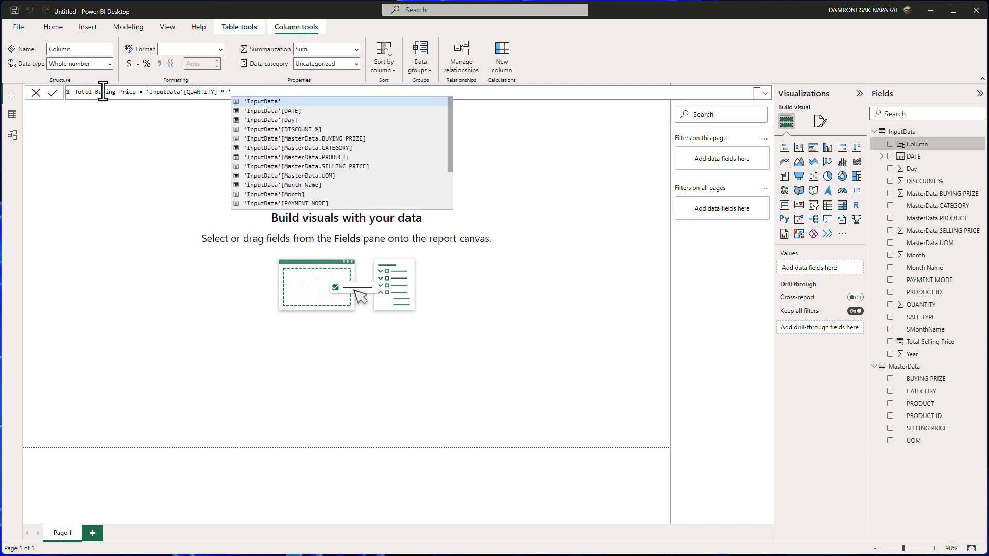
{"action": "key", "text": "Down"}
{"action": "key", "text": "Down"}
{"action": "key", "text": "Down"}
{"action": "key", "text": "Down"}
{"action": "key", "text": "Down"}
{"action": "key", "text": "Down"}
{"action": "key", "text": "Down"}
{"action": "key", "text": "Down"}
{"action": "key", "text": "Down"}
{"action": "key", "text": "Down"}
{"action": "key", "text": "Down"}
{"action": "key", "text": "Down"}
{"action": "key", "text": "Down"}
{"action": "key", "text": "Down"}
{"action": "key", "text": "Down"}
{"action": "key", "text": "Down"}
{"action": "key", "text": "Down"}
{"action": "key", "text": "Down"}
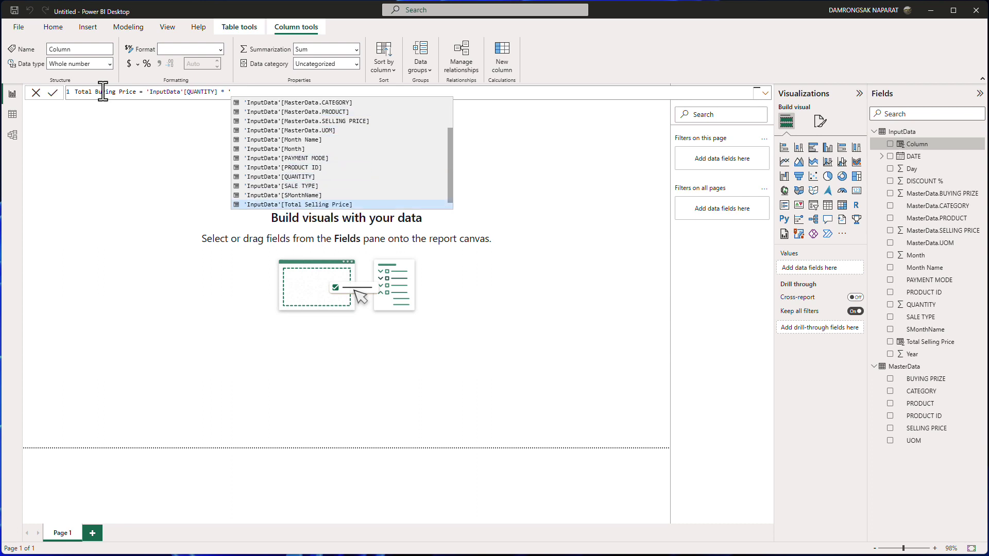
{"action": "key", "text": "Down"}
{"action": "key", "text": "Down"}
{"action": "key", "text": "Down"}
{"action": "key", "text": "Down"}
{"action": "key", "text": "Down"}
{"action": "key", "text": "Down"}
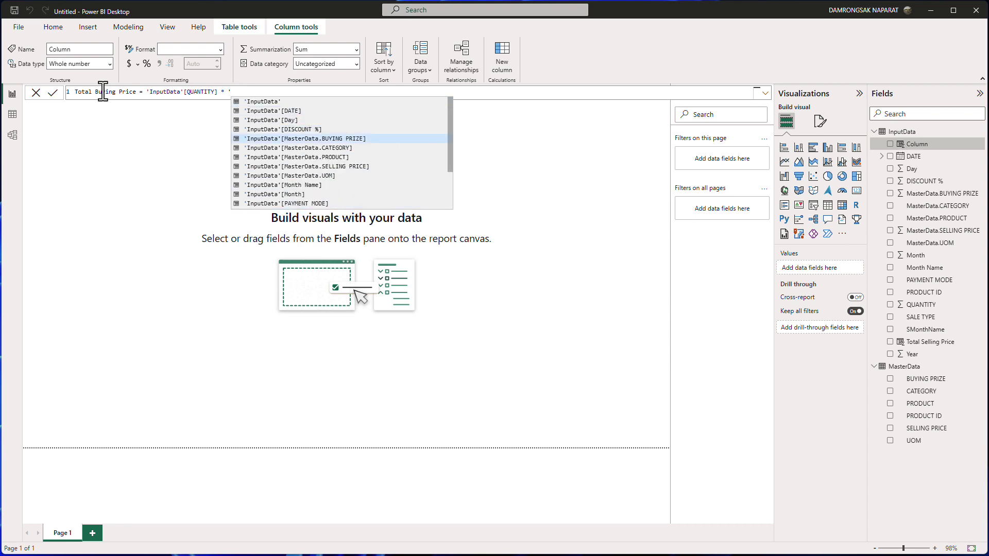
{"action": "key", "text": "Down"}
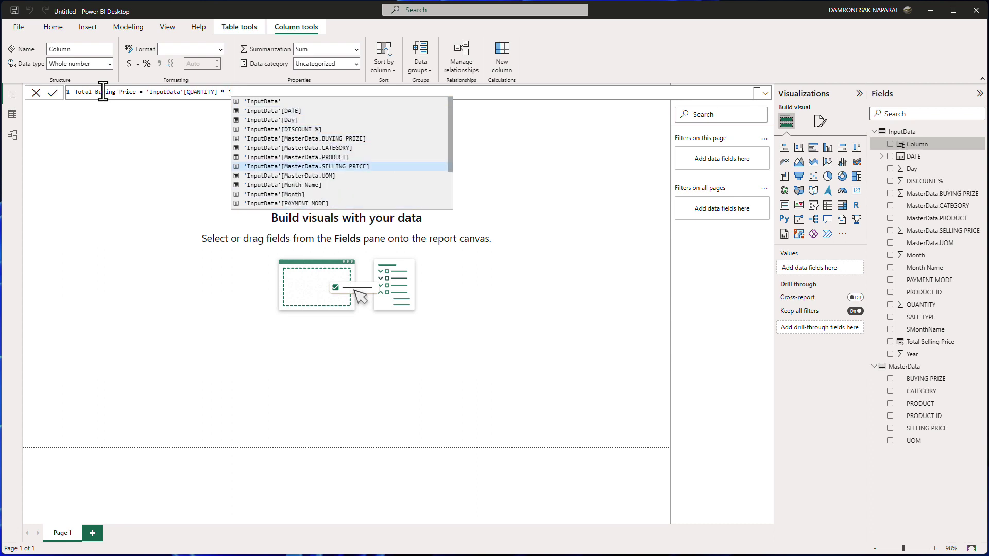
{"action": "key", "text": "Up"}
{"action": "key", "text": "Up"}
{"action": "key", "text": "Up"}
{"action": "key", "text": "Tab"}
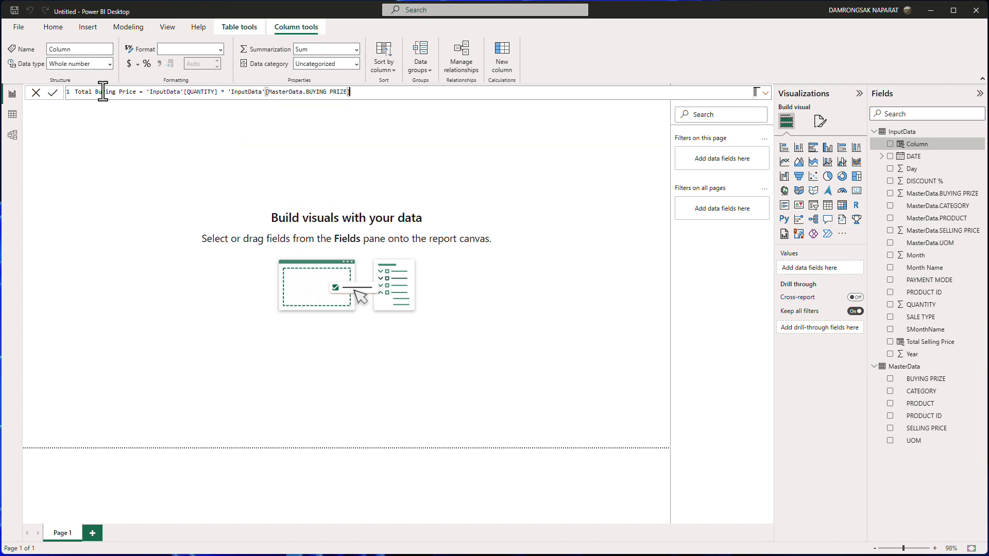
{"action": "key", "text": "Return"}
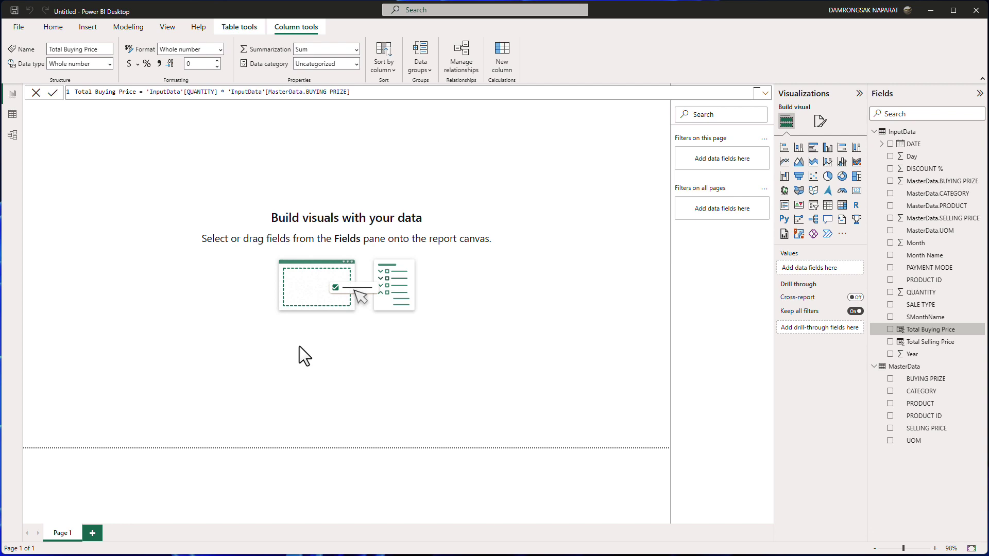
Step: Create a new measure in the InputData table and name it Profit
{"action": "left_click", "coordinate": [902, 132]}
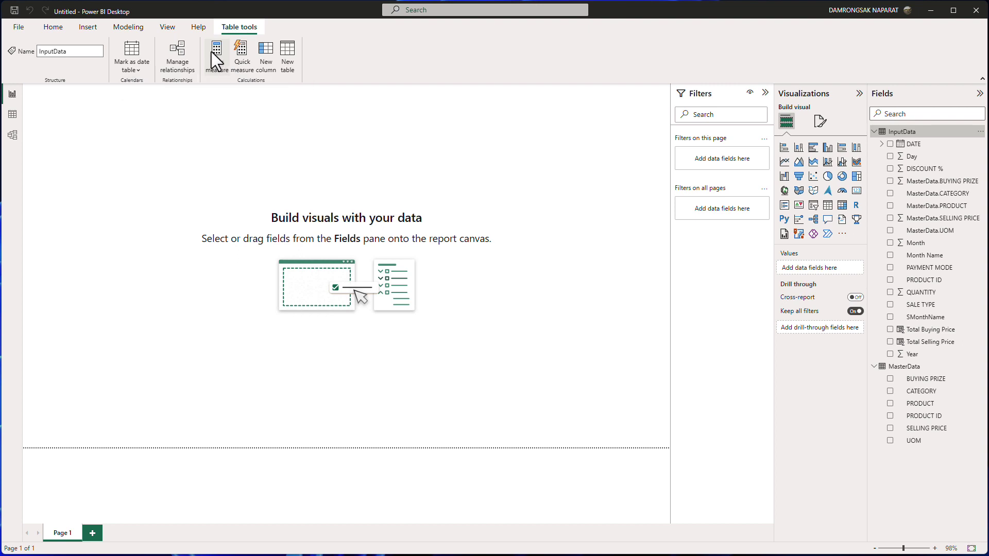
{"action": "left_click", "coordinate": [215, 50]}
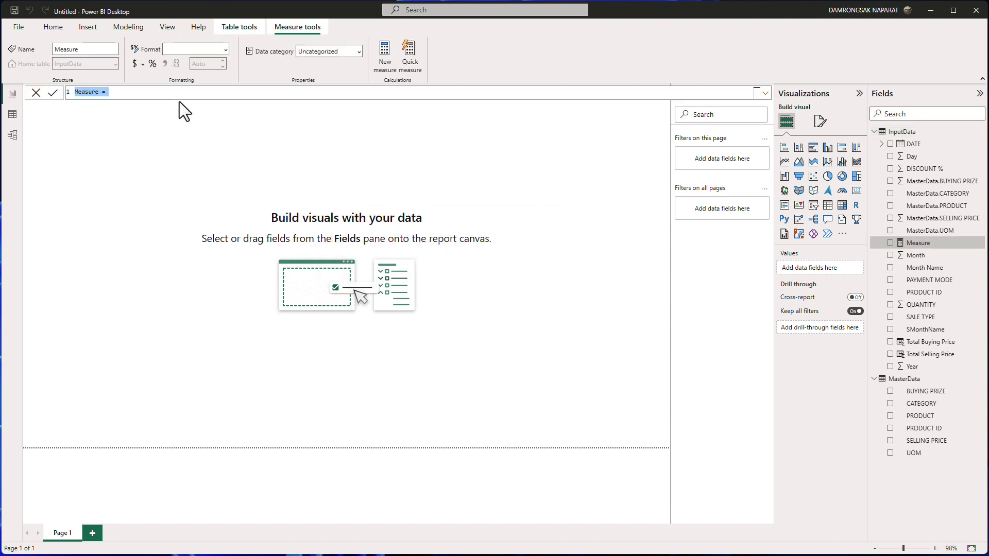
{"action": "type", "text": "Profit ="}
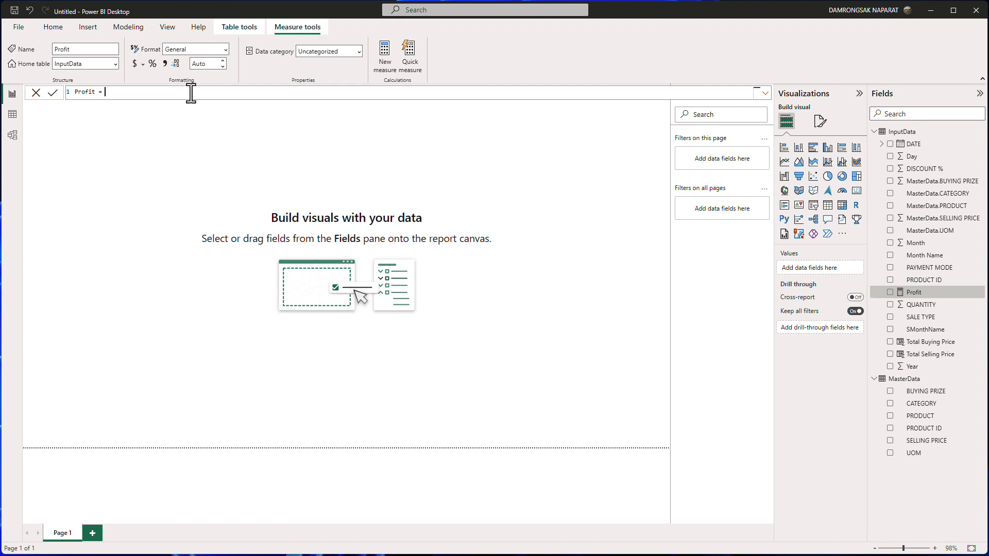
Step: Begin the Profit formula with SUM(InputData[Total Selling Price])
{"action": "type", "text": "SUM("}
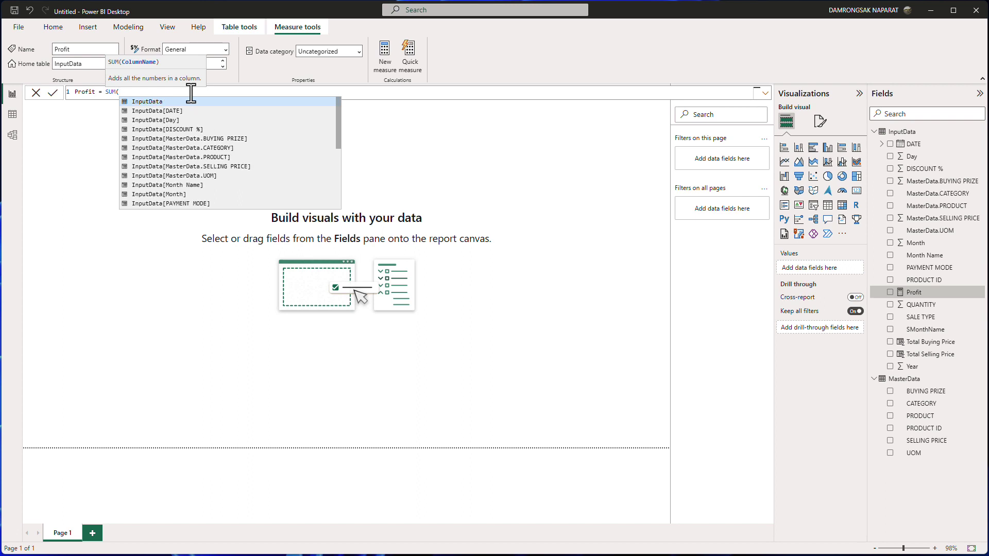
{"action": "key", "text": "Down"}
{"action": "key", "text": "Down"}
{"action": "key", "text": "Down"}
{"action": "key", "text": "Down"}
{"action": "key", "text": "Down"}
{"action": "key", "text": "Down"}
{"action": "key", "text": "Down"}
{"action": "key", "text": "Down"}
{"action": "key", "text": "Down"}
{"action": "key", "text": "Down"}
{"action": "key", "text": "Down"}
{"action": "key", "text": "Down"}
{"action": "key", "text": "Down"}
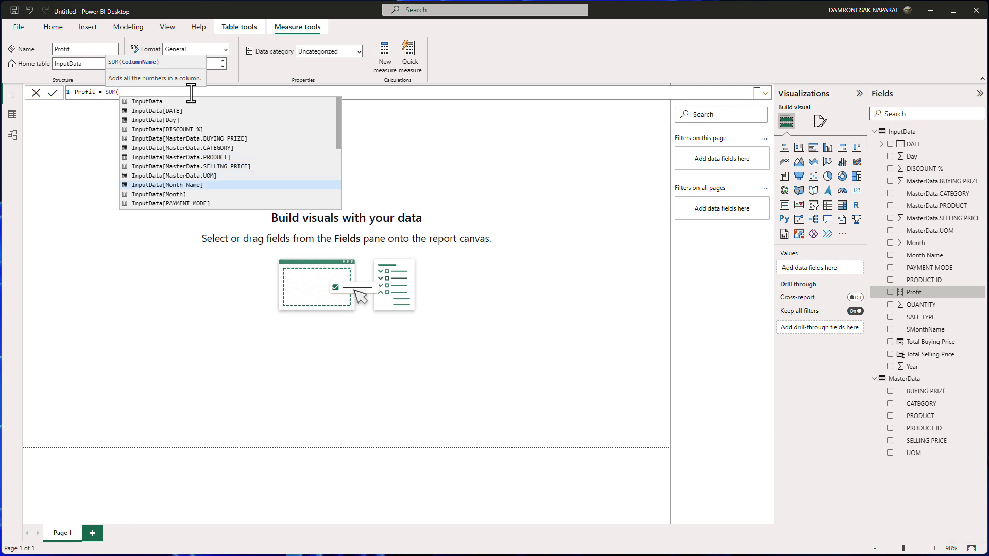
{"action": "key", "text": "Down"}
{"action": "key", "text": "Down"}
{"action": "key", "text": "Down"}
{"action": "key", "text": "Up"}
{"action": "key", "text": "Up"}
{"action": "key", "text": "Up"}
{"action": "key", "text": "Up"}
{"action": "key", "text": "Up"}
{"action": "key", "text": "Up"}
{"action": "key", "text": "Up"}
{"action": "key", "text": "Up"}
{"action": "key", "text": "Up"}
{"action": "key", "text": "Up"}
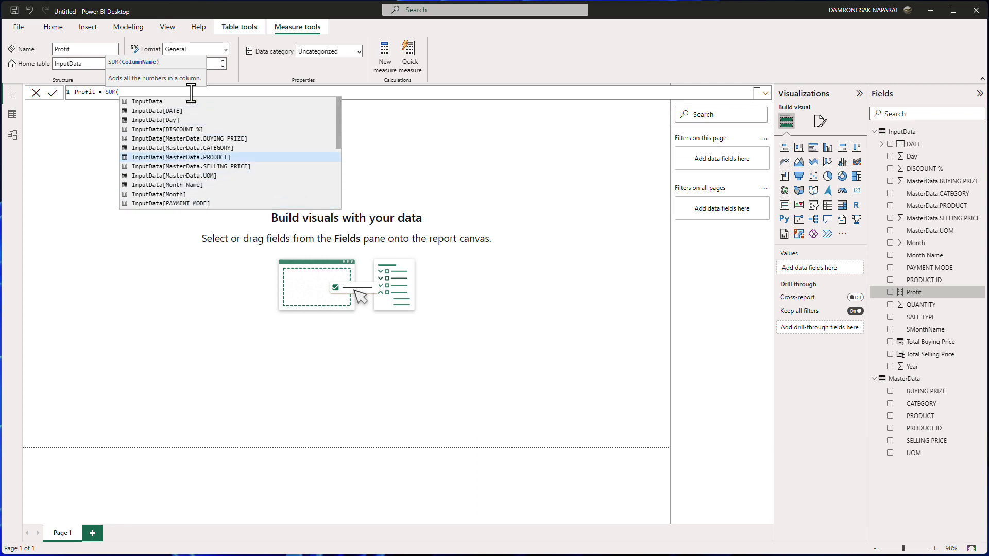
{"action": "type", "text": "T"}
{"action": "key", "text": "Down"}
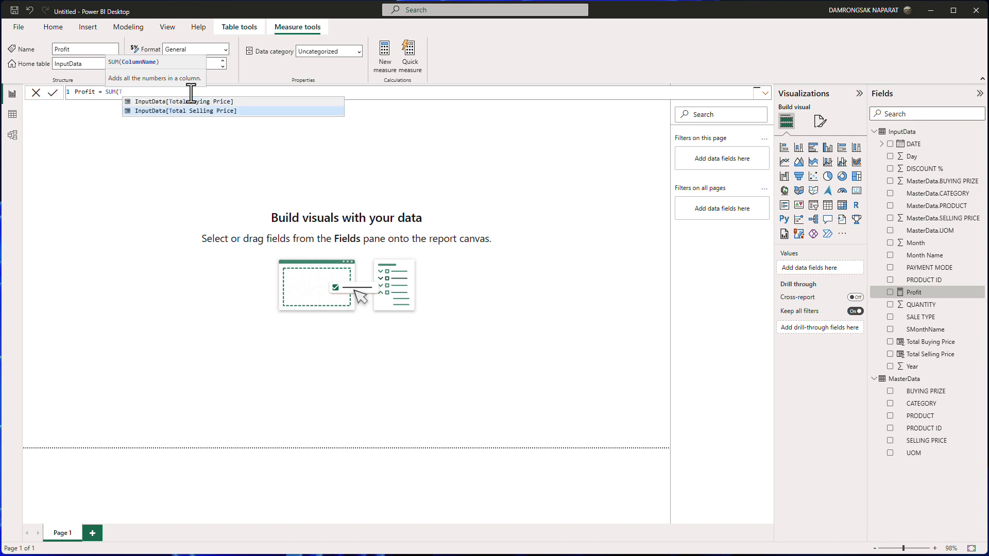
{"action": "key", "text": "Tab"}
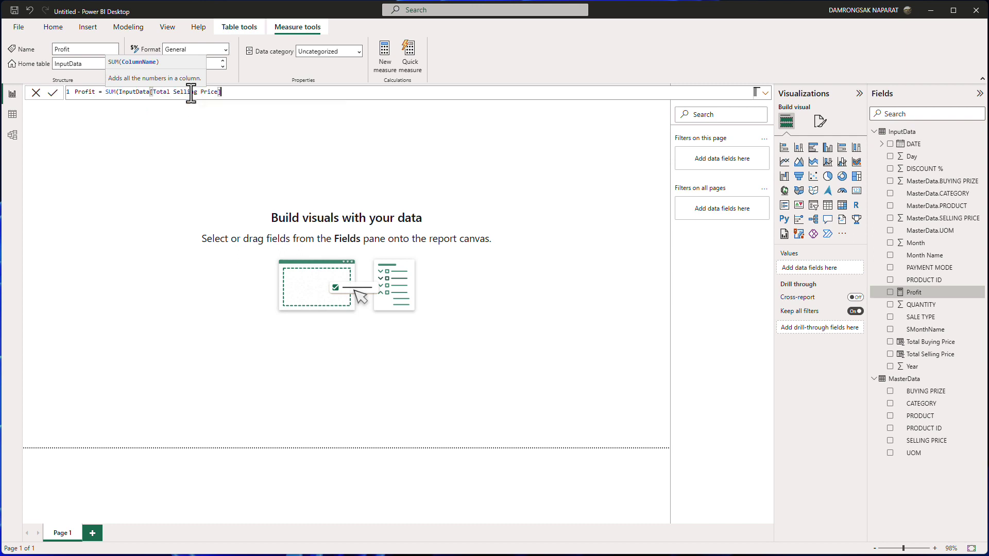
{"action": "type", "text": ")"}
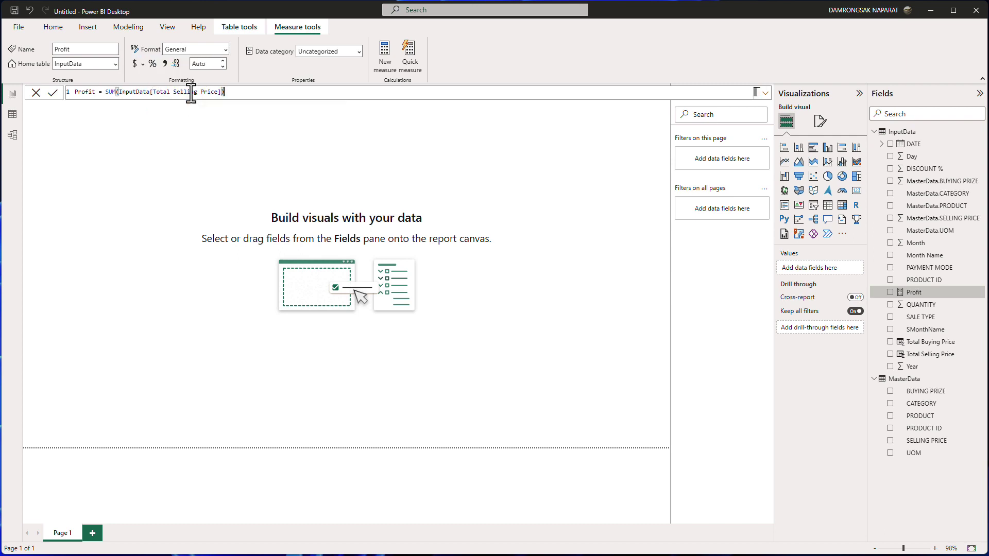
Step: Subtract SUM(InputData[Total Buying Price]) in the Profit formula and commit the measure
{"action": "type", "text": " - S"}
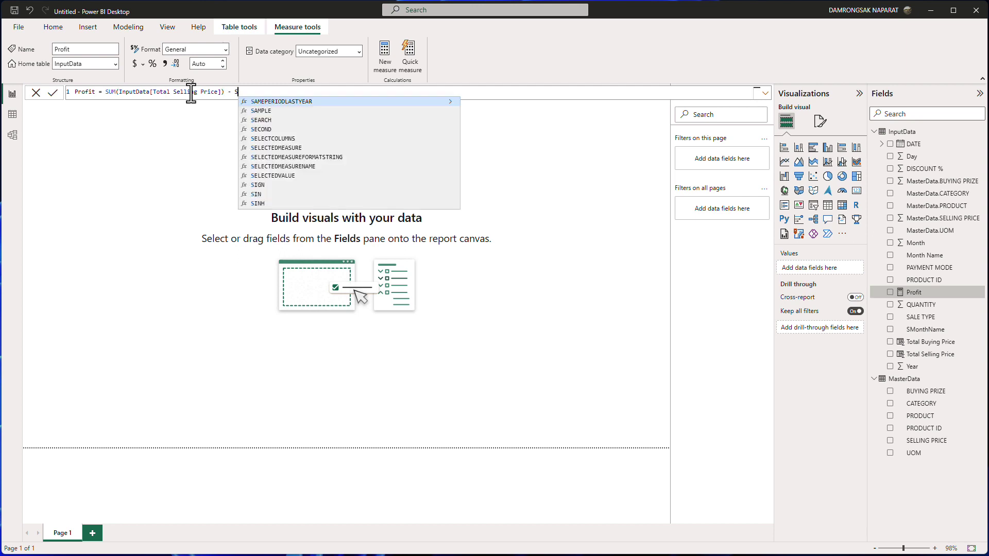
{"action": "type", "text": "UM(InputData[Tot"}
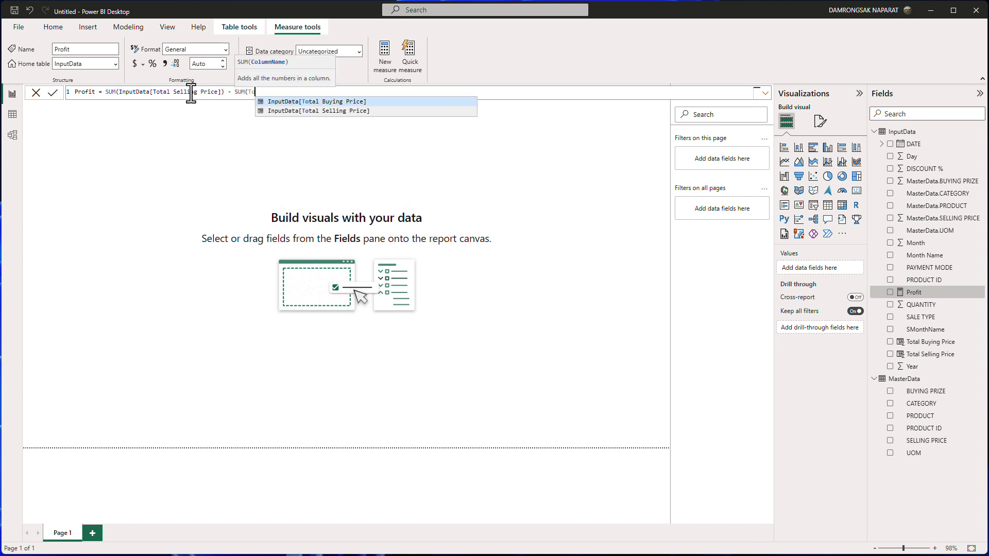
{"action": "key", "text": "Tab"}
{"action": "type", "text": ")"}
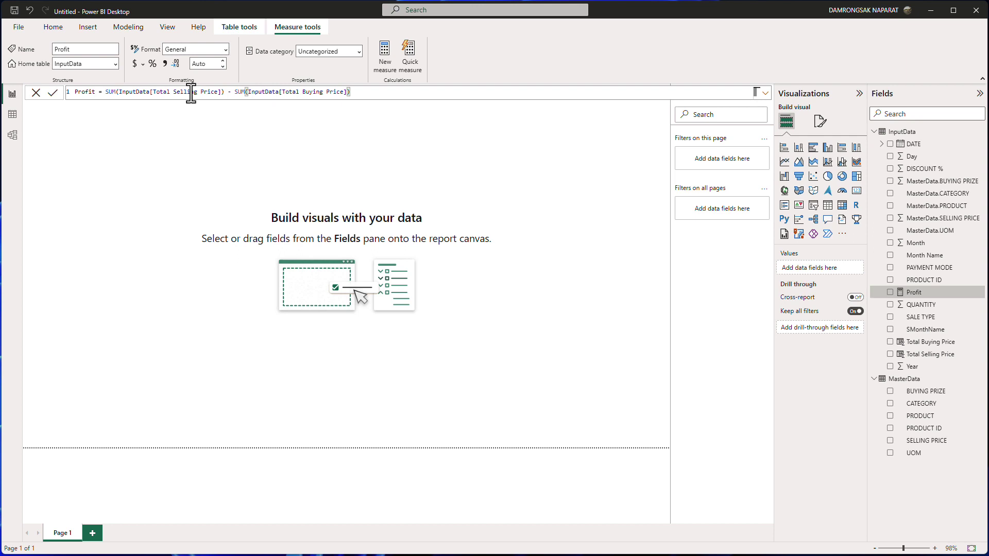
{"action": "key", "text": "Return"}
Step: Place an enlarged card visual near the middle of the report page and fill it with the Profit measure
{"action": "left_click", "coordinate": [856, 192]}
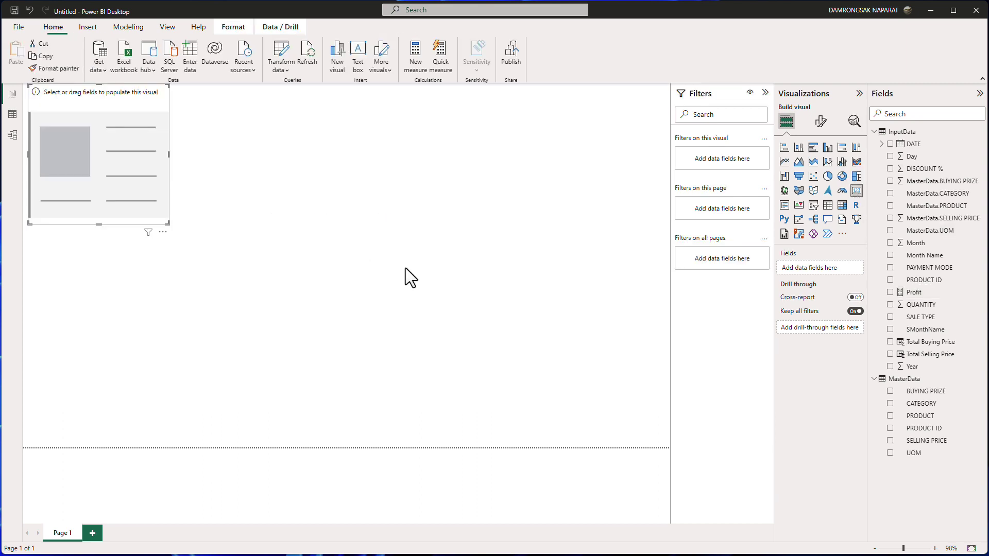
{"action": "left_click_drag", "start_coordinate": [115, 122], "coordinate": [331, 198]}
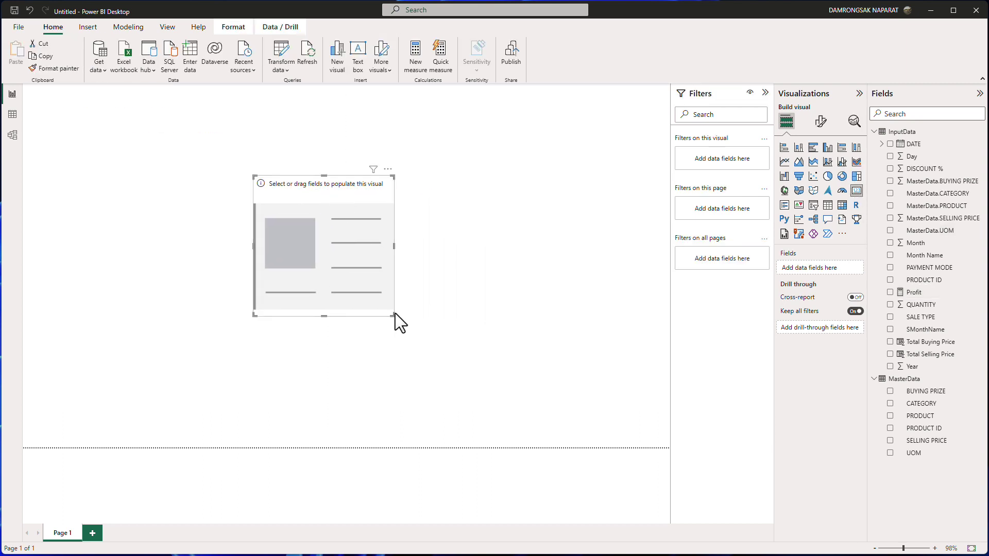
{"action": "left_click_drag", "start_coordinate": [395, 315], "coordinate": [478, 338]}
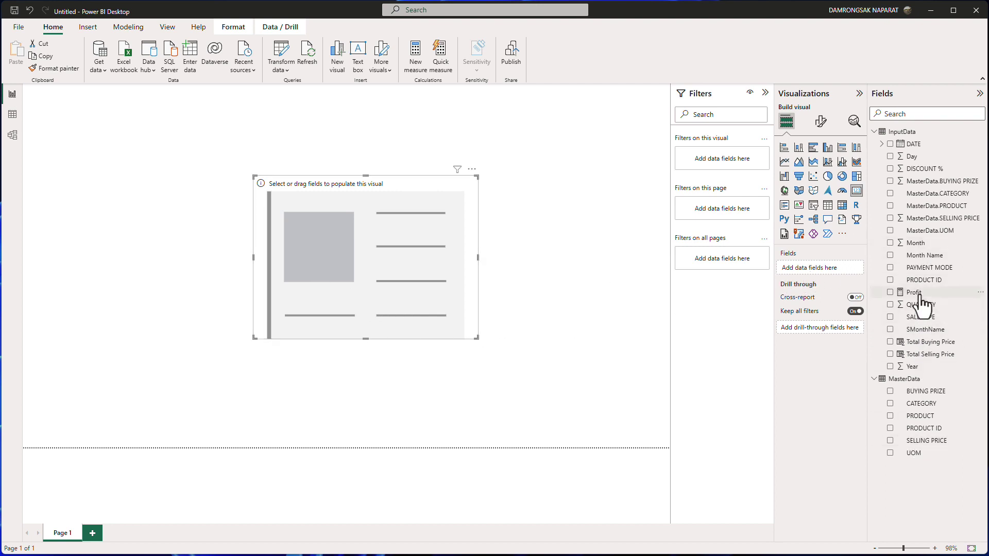
{"action": "left_click_drag", "start_coordinate": [913, 293], "coordinate": [819, 266]}
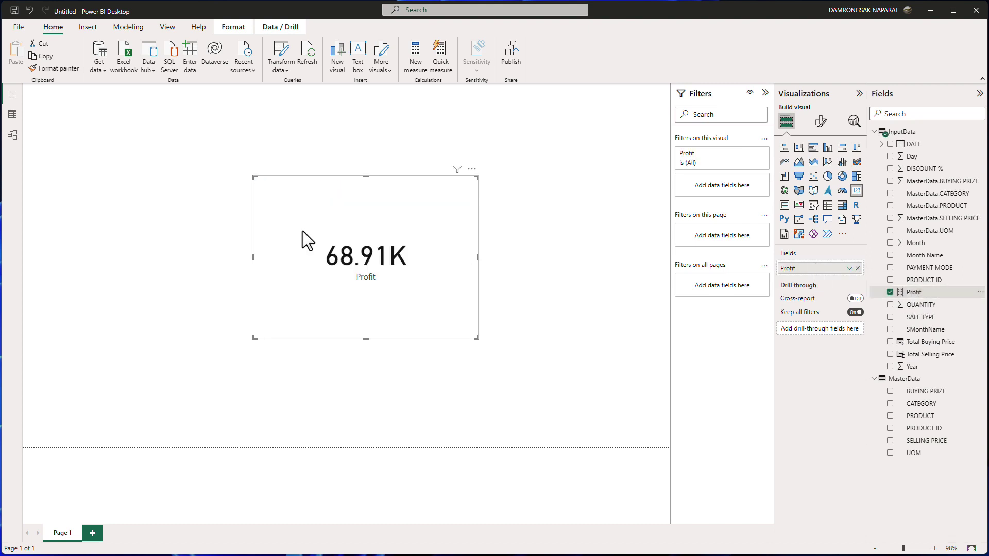
Step: Set the display units of the Profit card's callout value to None, and reopen the display unit options
{"action": "left_click", "coordinate": [821, 121]}
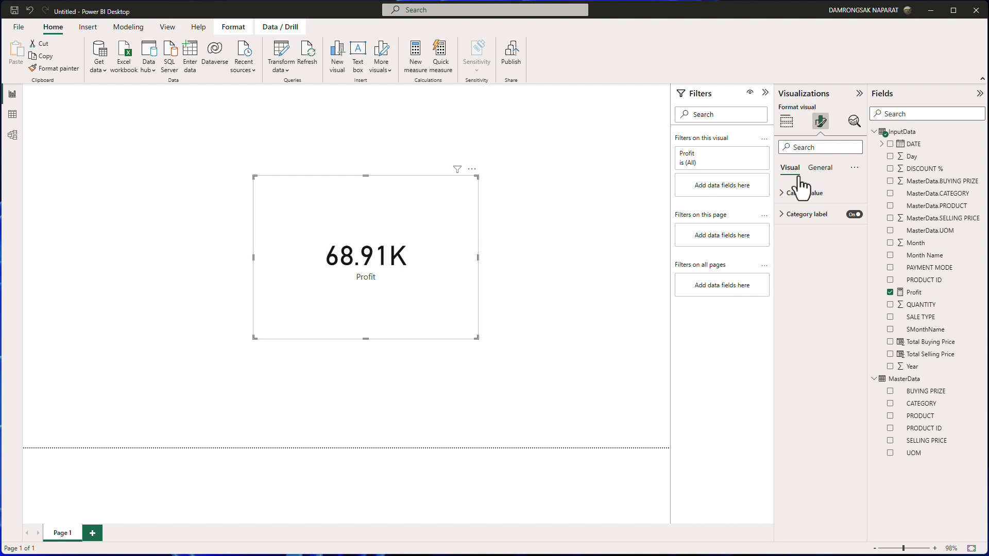
{"action": "left_click", "coordinate": [782, 194]}
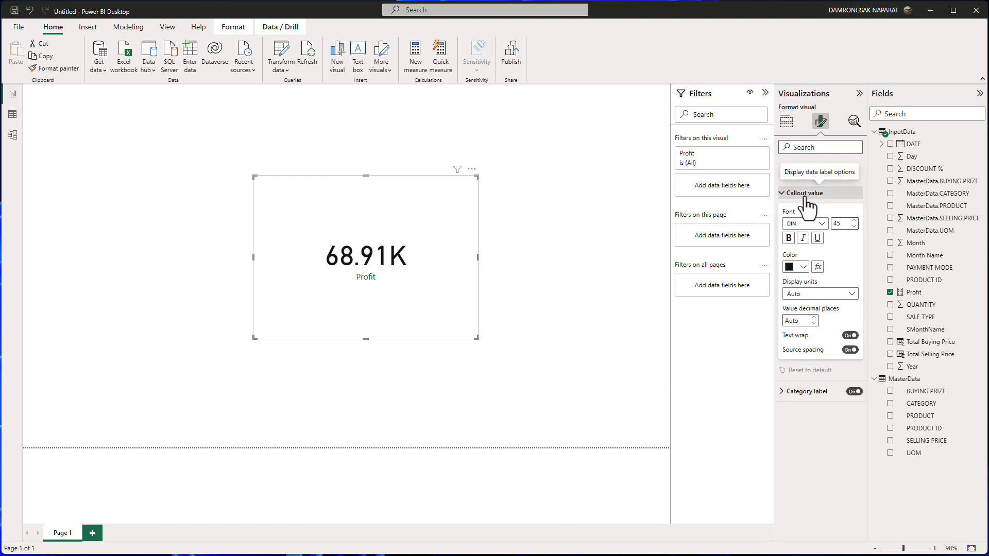
{"action": "left_click", "coordinate": [808, 304]}
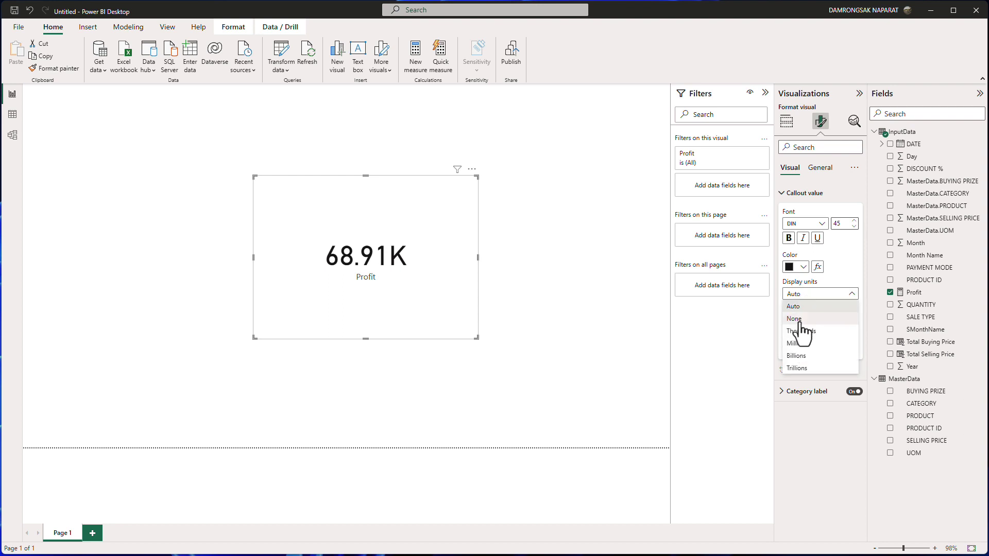
{"action": "left_click", "coordinate": [797, 319]}
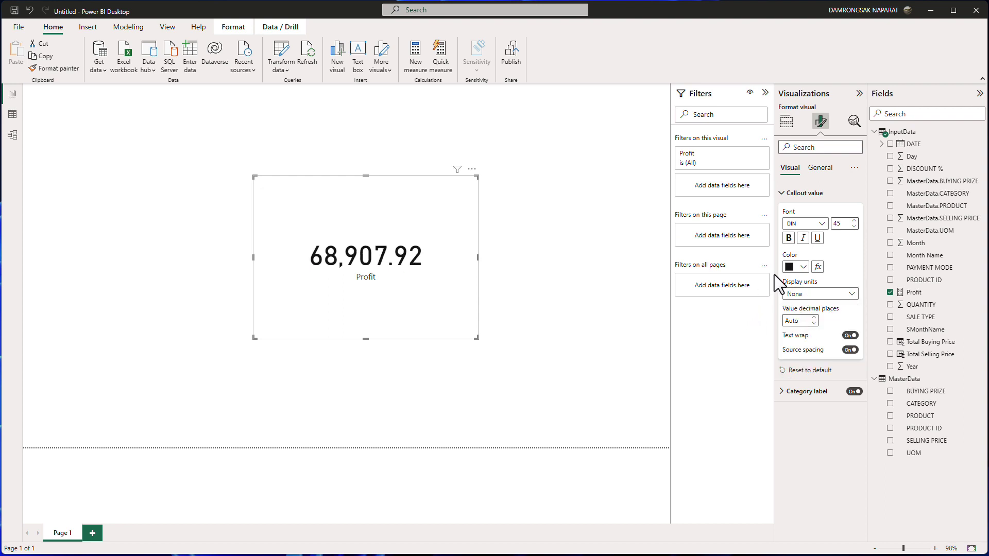
{"action": "left_click", "coordinate": [809, 302]}
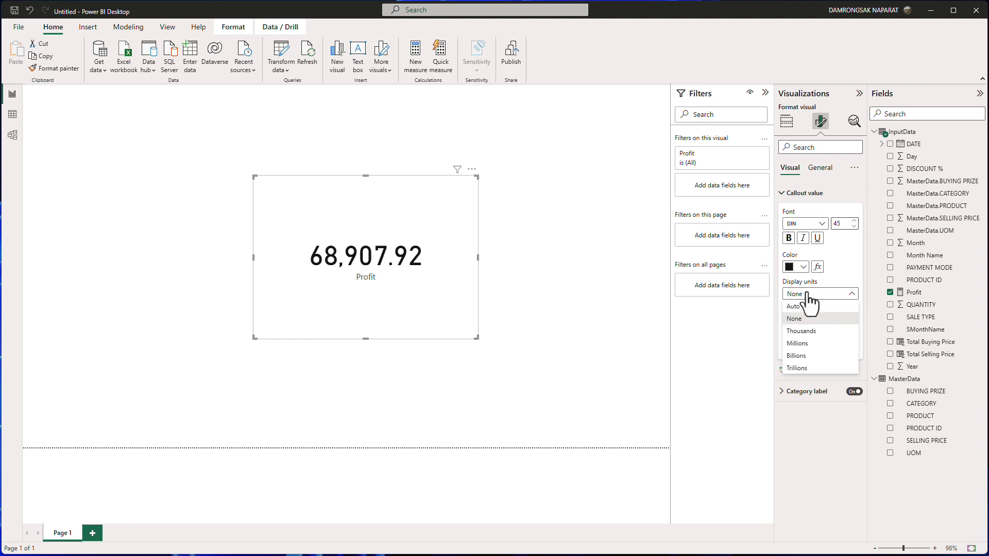
Step: Try Thousands, Millions, Billions and Trillions in turn as the display units of the Profit card's callout value
{"action": "left_click", "coordinate": [808, 332]}
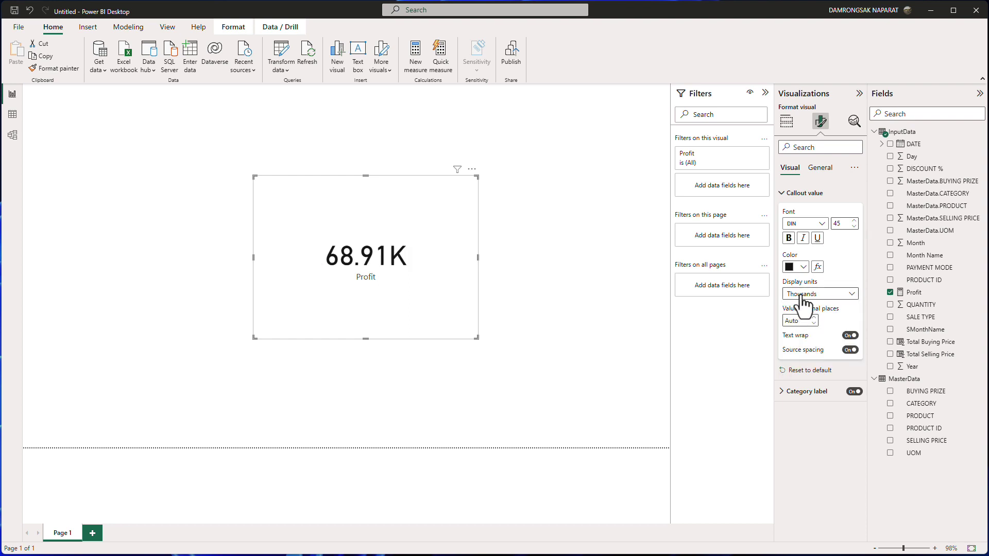
{"action": "left_click", "coordinate": [810, 293]}
{"action": "left_click", "coordinate": [807, 345]}
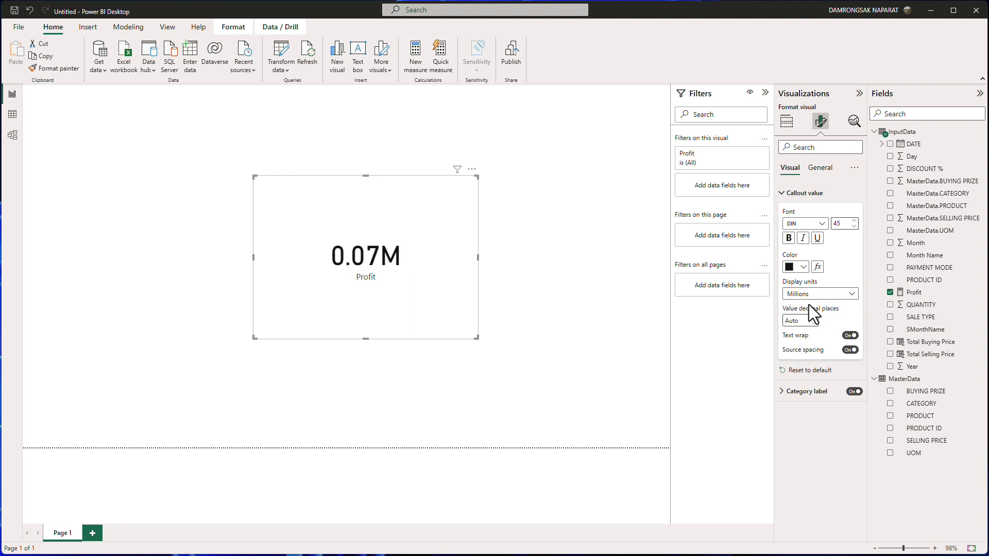
{"action": "left_click", "coordinate": [809, 296]}
{"action": "left_click", "coordinate": [808, 347]}
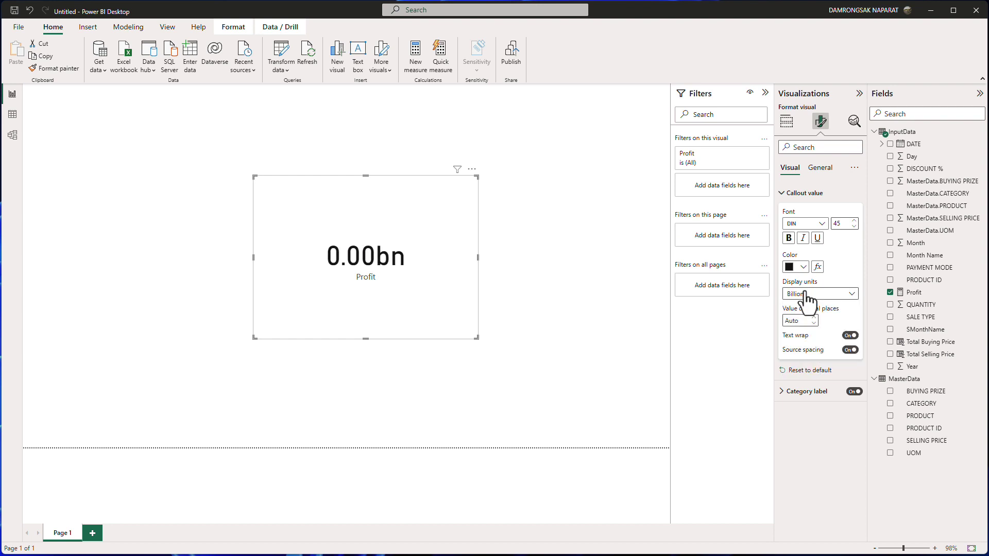
{"action": "left_click", "coordinate": [809, 295]}
{"action": "left_click", "coordinate": [810, 372]}
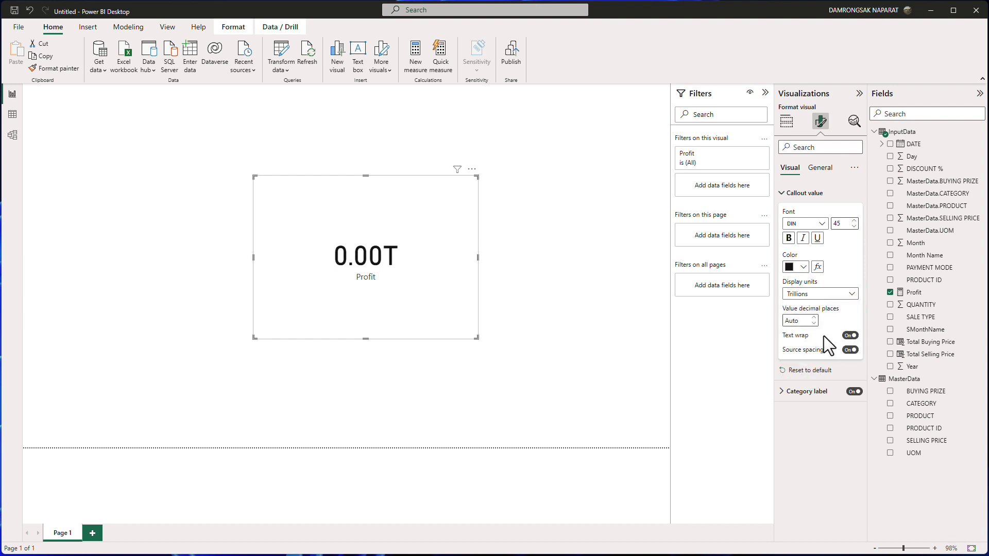
Step: Set the display units of the Profit card's callout value to Thousands
{"action": "left_click", "coordinate": [819, 297]}
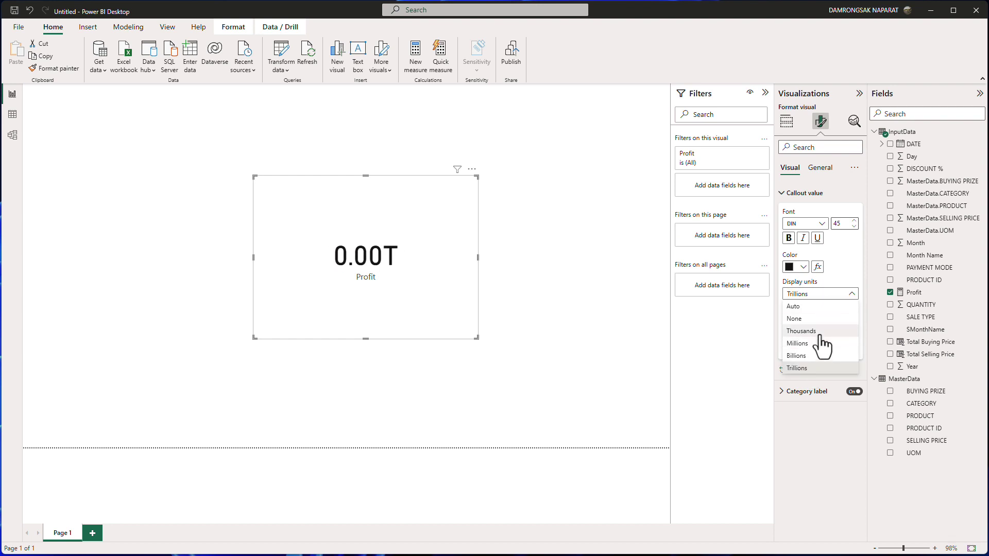
{"action": "left_click", "coordinate": [801, 331]}
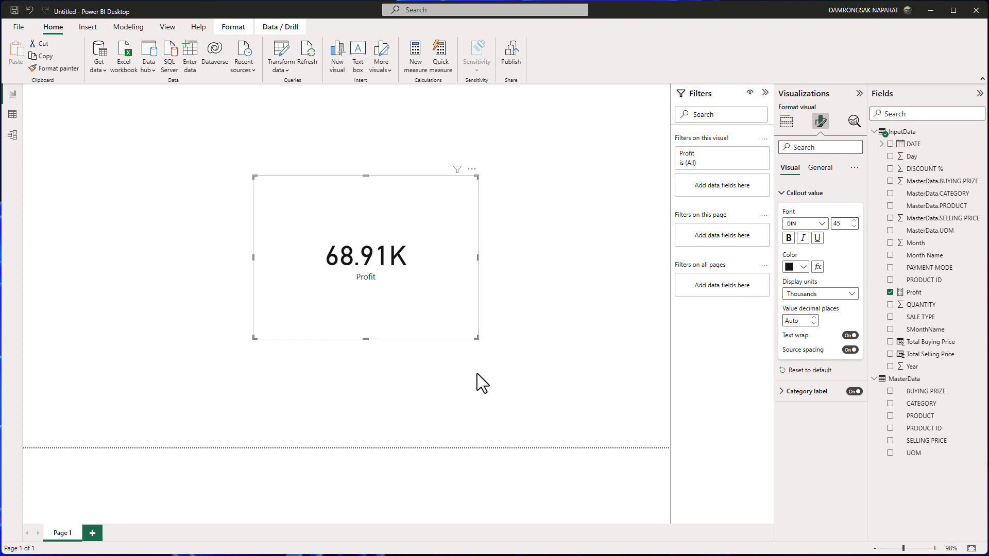
Step: Shrink the Profit card and move it to the left part of the report page, leaving it deselected
{"action": "left_click_drag", "start_coordinate": [476, 340], "coordinate": [441, 282]}
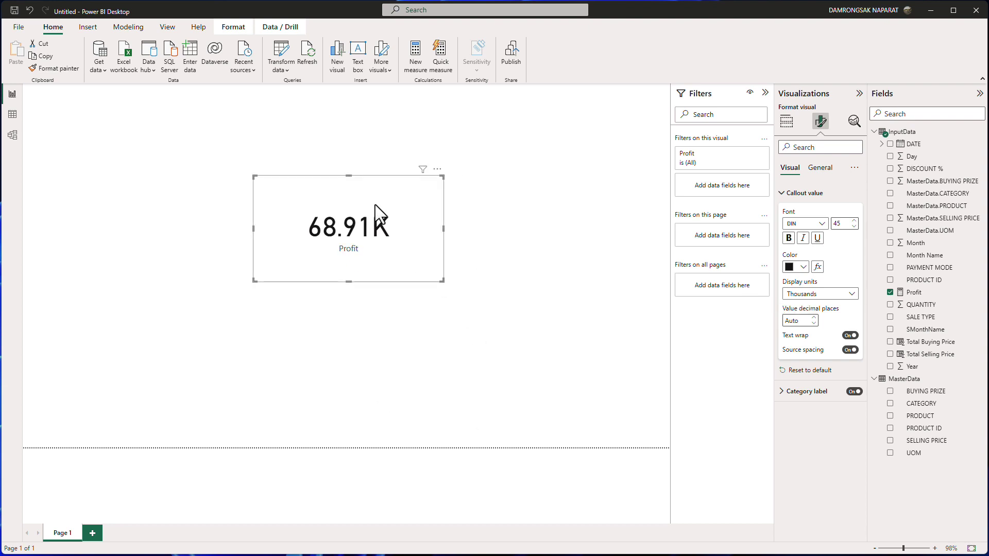
{"action": "left_click_drag", "start_coordinate": [376, 214], "coordinate": [216, 186]}
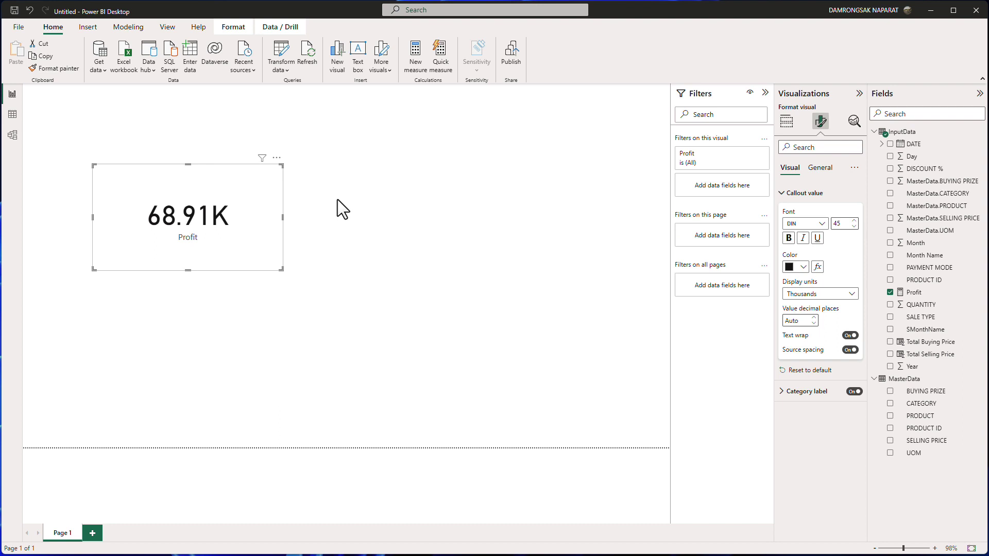
{"action": "left_click", "coordinate": [440, 278]}
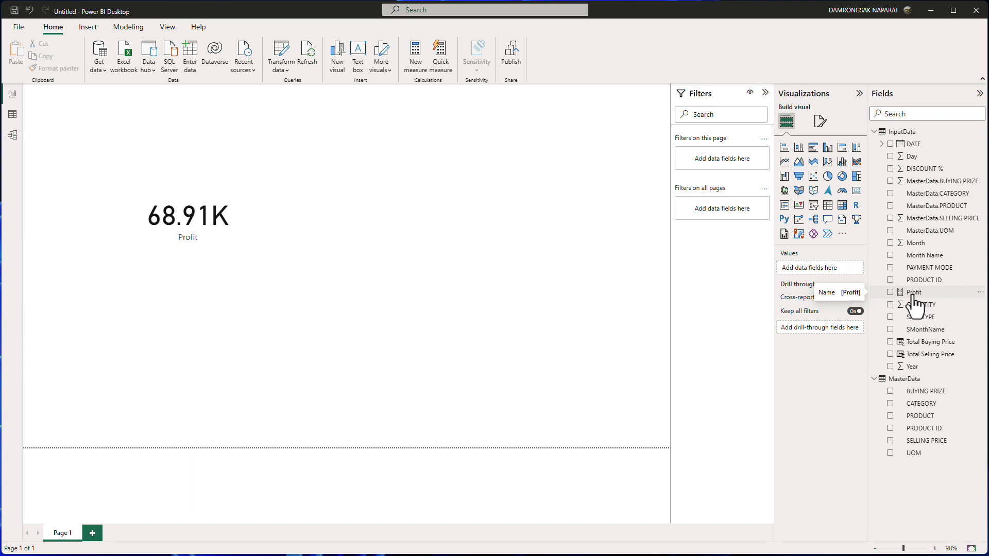
Step: Create a new measure named Profit % in InputData and begin its formula with [Profit] /
{"action": "left_click", "coordinate": [920, 133]}
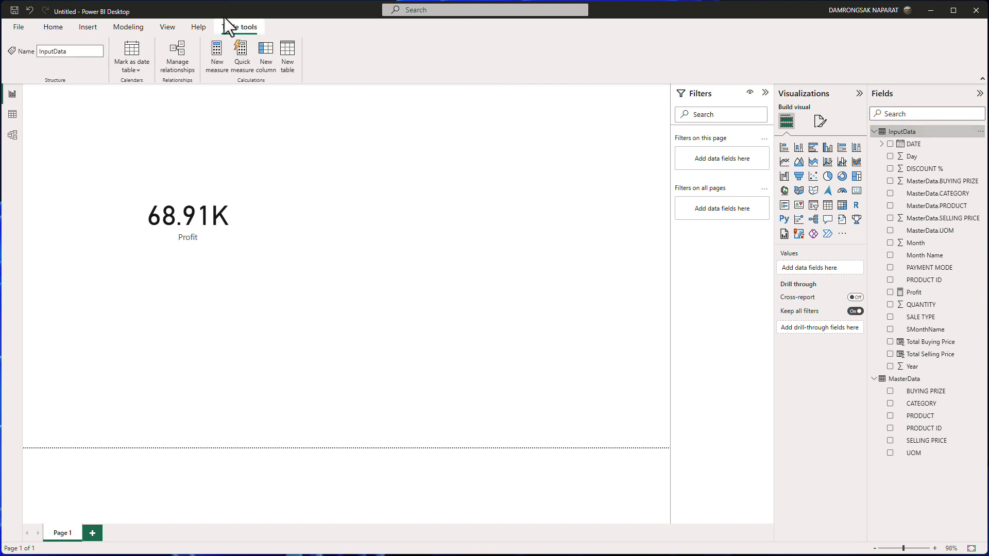
{"action": "left_click", "coordinate": [218, 47]}
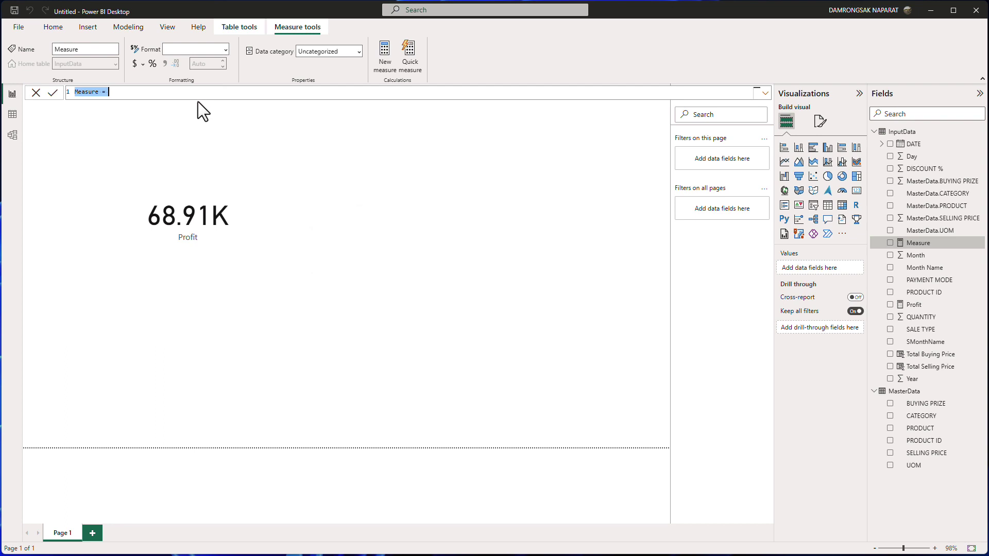
{"action": "type", "text": "Profit % = pro"}
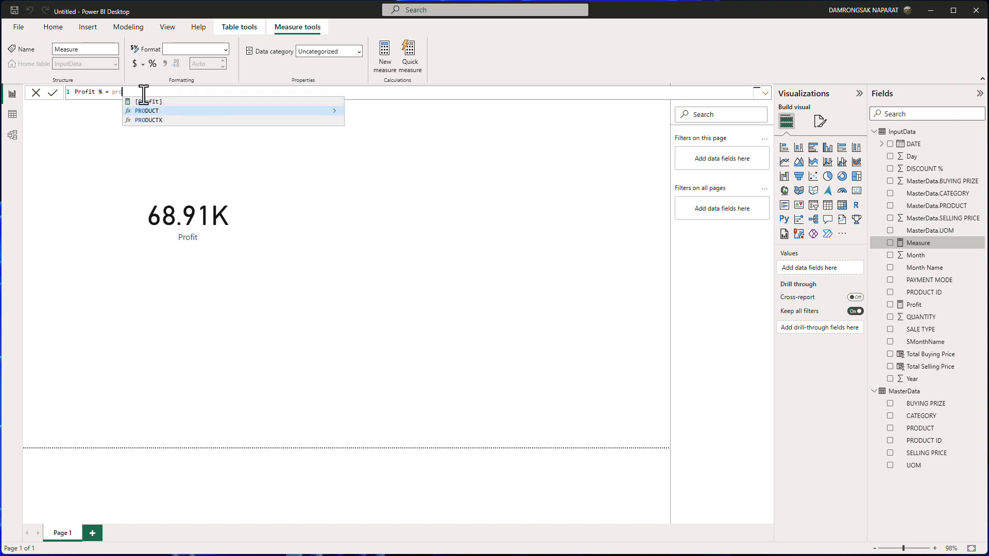
{"action": "left_click", "coordinate": [149, 102]}
{"action": "type", "text": "/"}
{"action": "key", "text": "Return"}
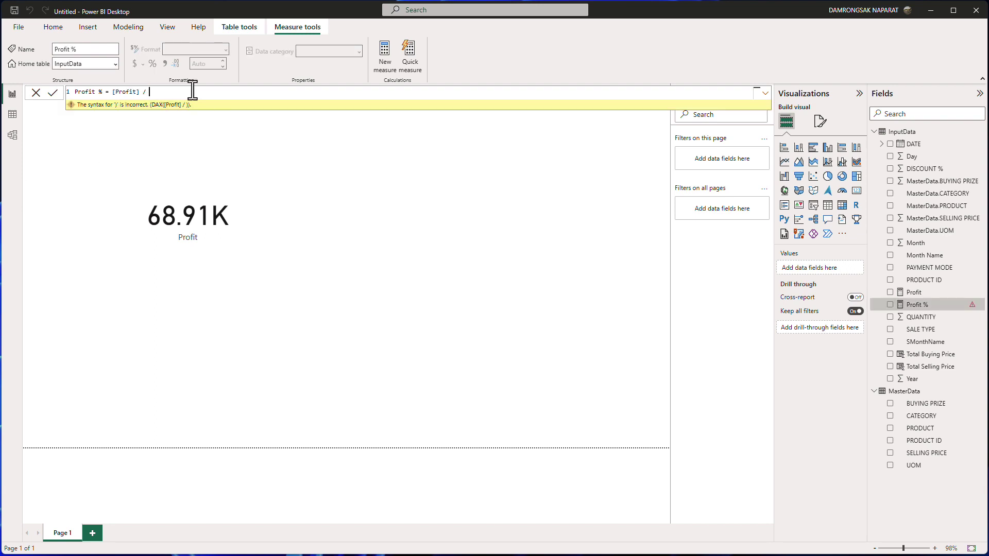
Step: Complete the Profit % formula with the divisor SUM(InputData[Total Selling Price]) and commit the measure
{"action": "type", "text": "SUM("}
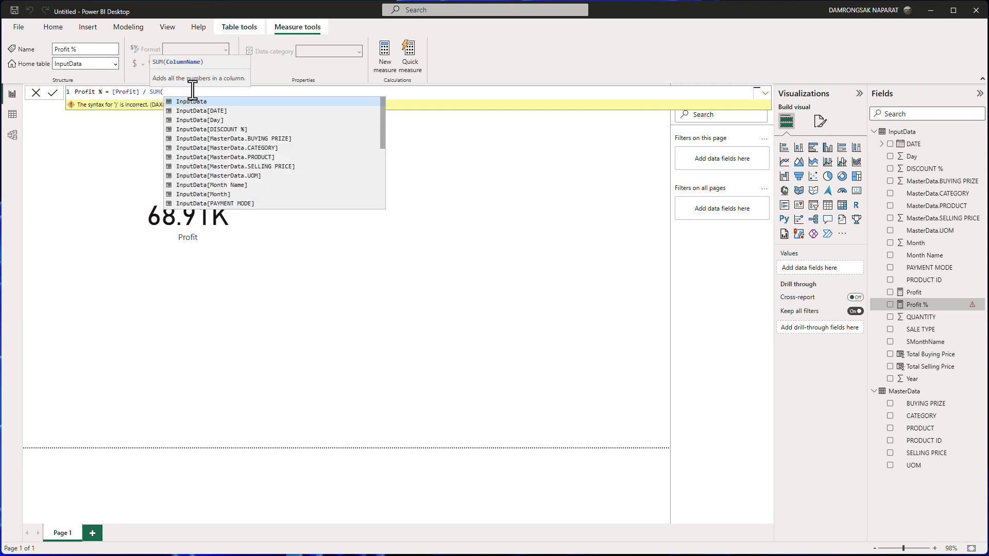
{"action": "scroll", "coordinate": [268, 177], "scroll_direction": "down", "scroll_amount": 4}
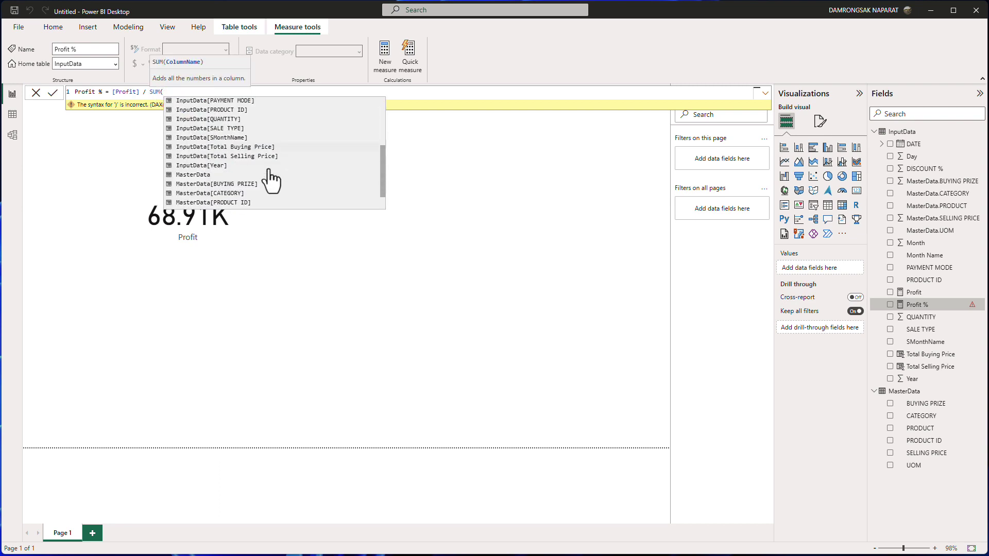
{"action": "left_click", "coordinate": [227, 157]}
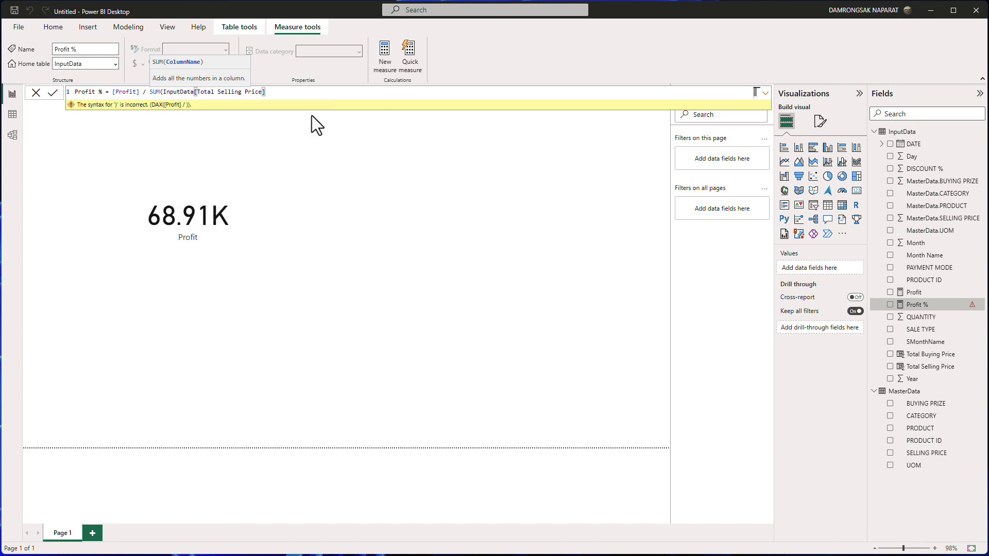
{"action": "type", "text": ")"}
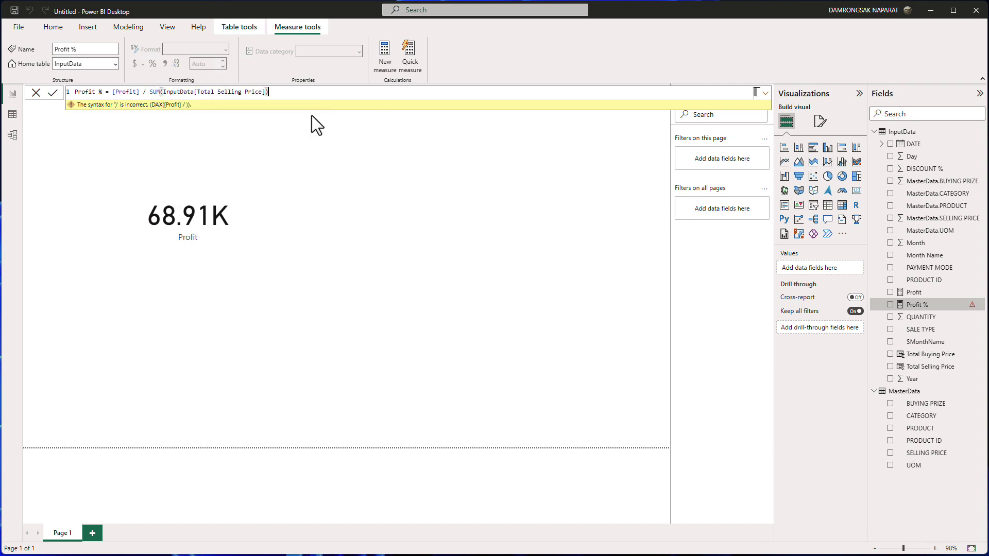
{"action": "key", "text": "Return"}
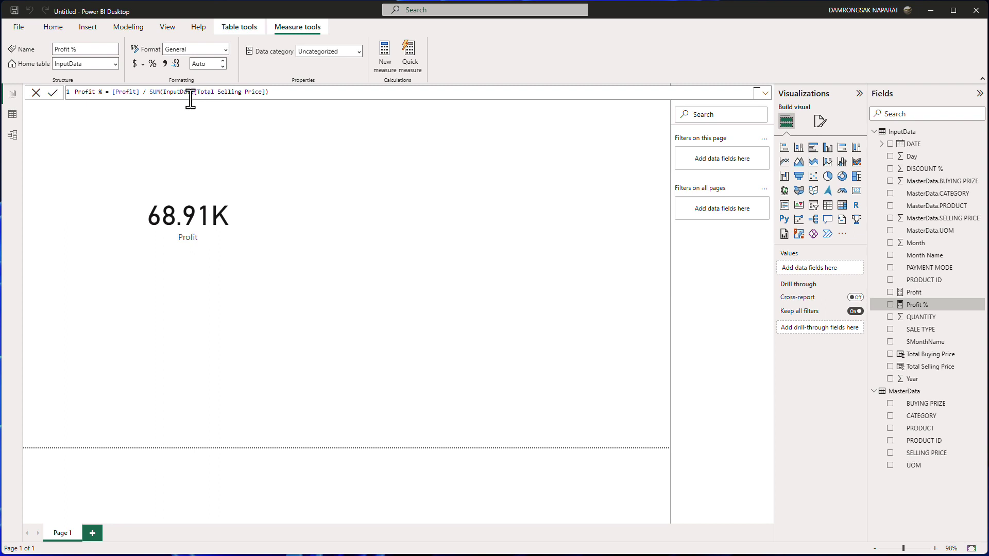
Step: Change the column summed in the Profit % divisor to InputData[Total Buying Price] and commit the formula
{"action": "left_click", "coordinate": [221, 93]}
{"action": "key", "text": "shift+Right"}
{"action": "key", "text": "shift+Right"}
{"action": "key", "text": "shift+Right"}
{"action": "key", "text": "shift+Right"}
{"action": "key", "text": "shift+Right"}
{"action": "key", "text": "shift+Right"}
{"action": "key", "text": "shift+Right"}
{"action": "type", "text": "B"}
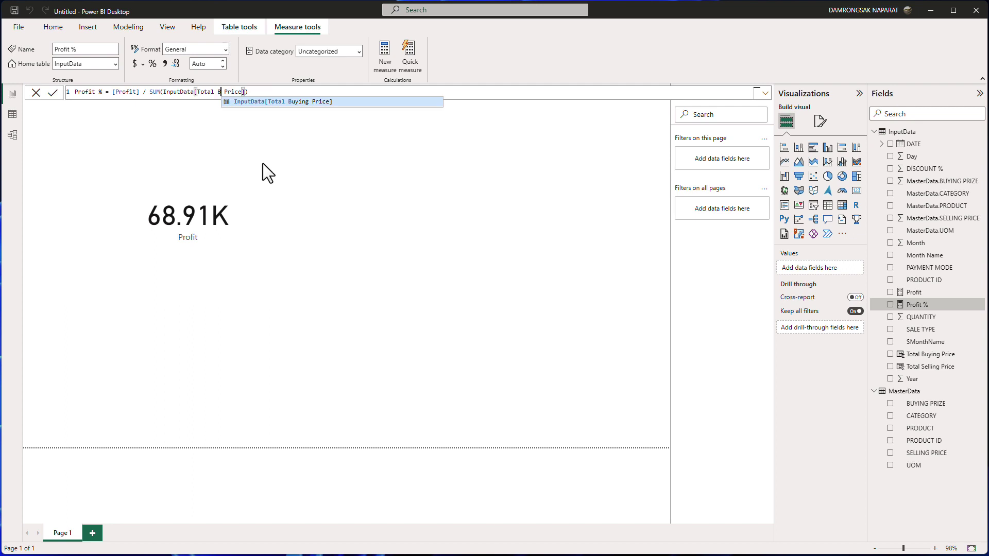
{"action": "left_click", "coordinate": [278, 101]}
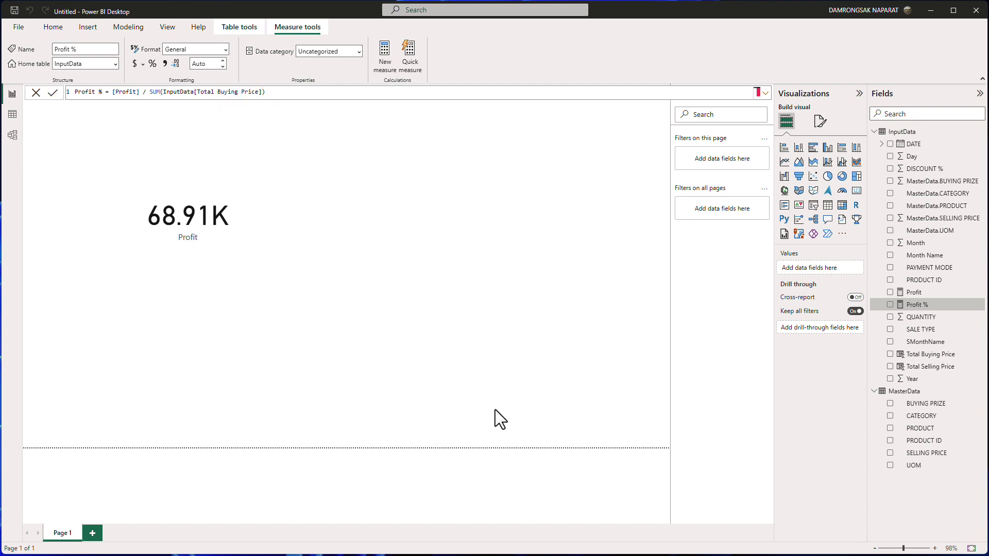
{"action": "left_click", "coordinate": [494, 271]}
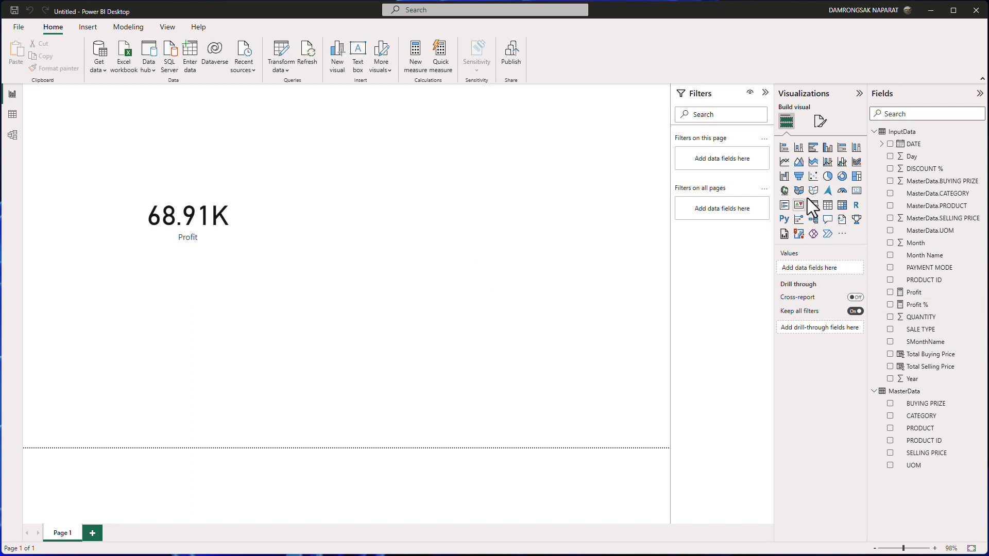
Step: Add a second card visual beside the Profit card and fill it with the Profit % measure
{"action": "left_click", "coordinate": [856, 191]}
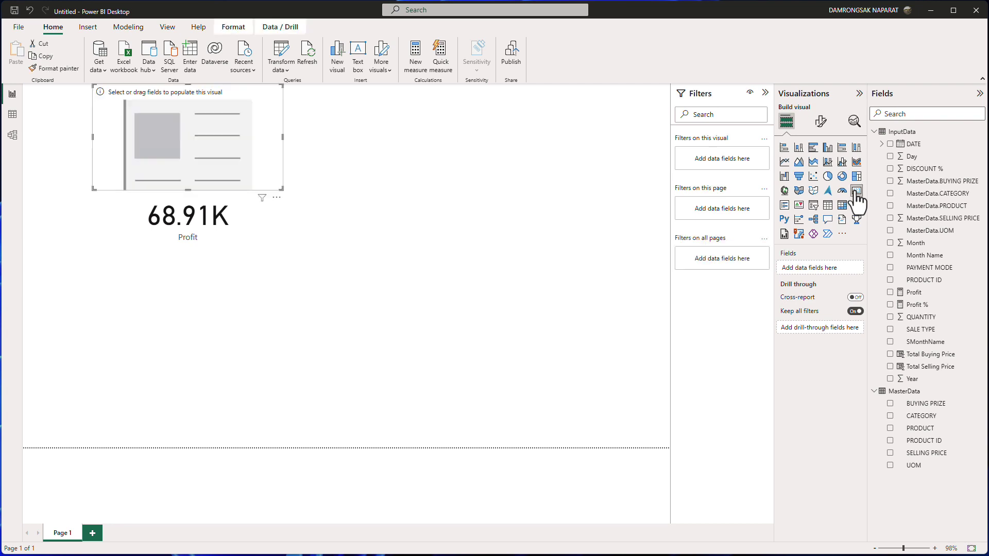
{"action": "left_click_drag", "start_coordinate": [188, 94], "coordinate": [422, 169]}
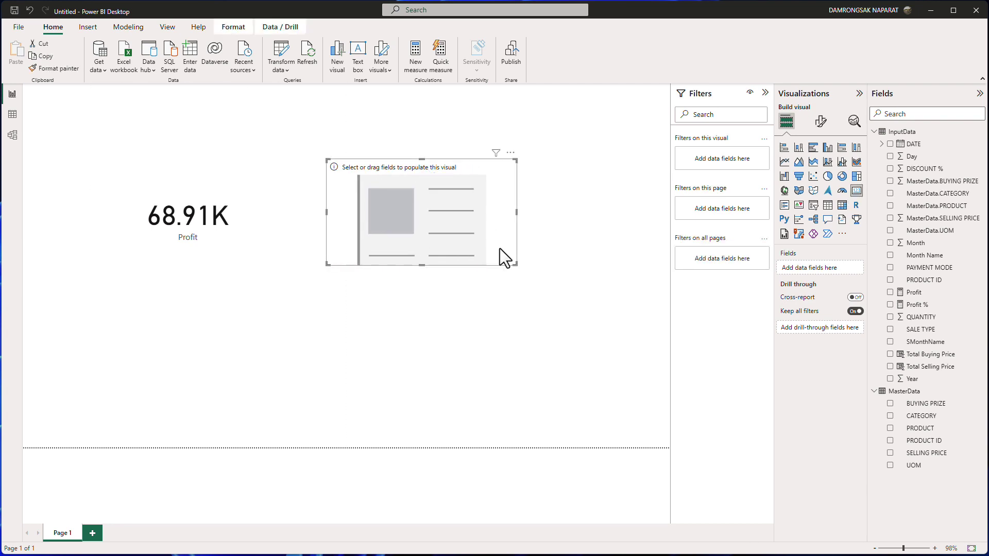
{"action": "left_click_drag", "start_coordinate": [915, 305], "coordinate": [831, 273]}
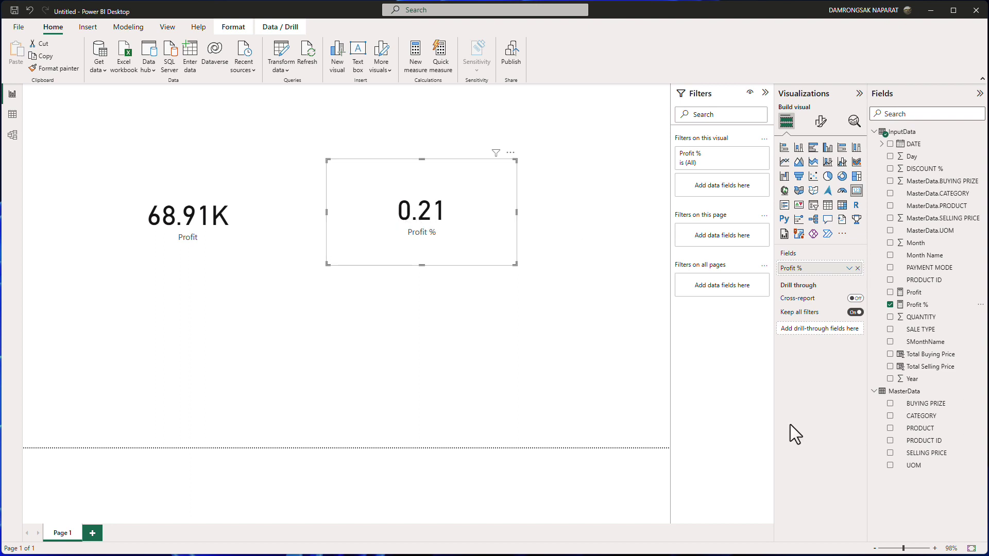
Step: Format the Profit % measure as a percentage with 0 decimal places
{"action": "left_click", "coordinate": [917, 306]}
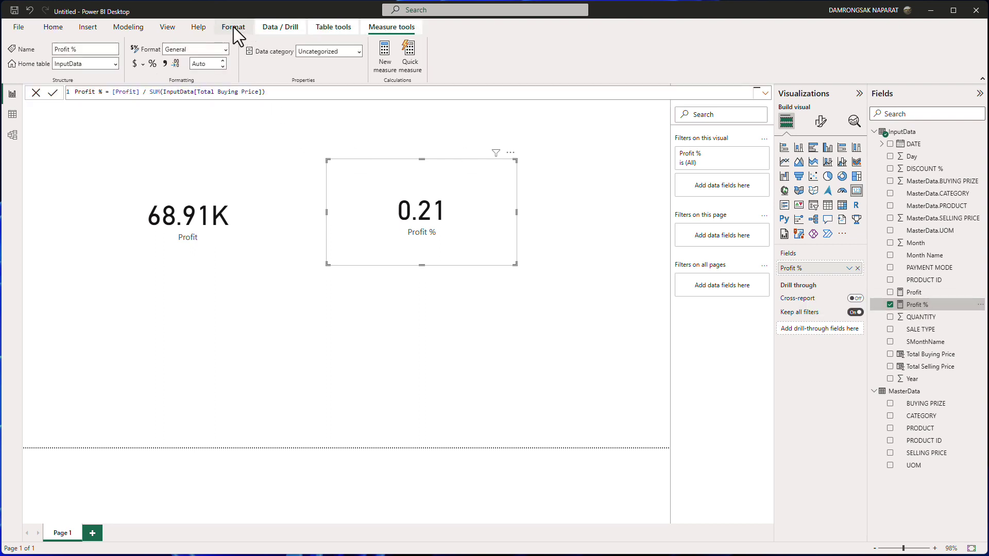
{"action": "left_click", "coordinate": [152, 64]}
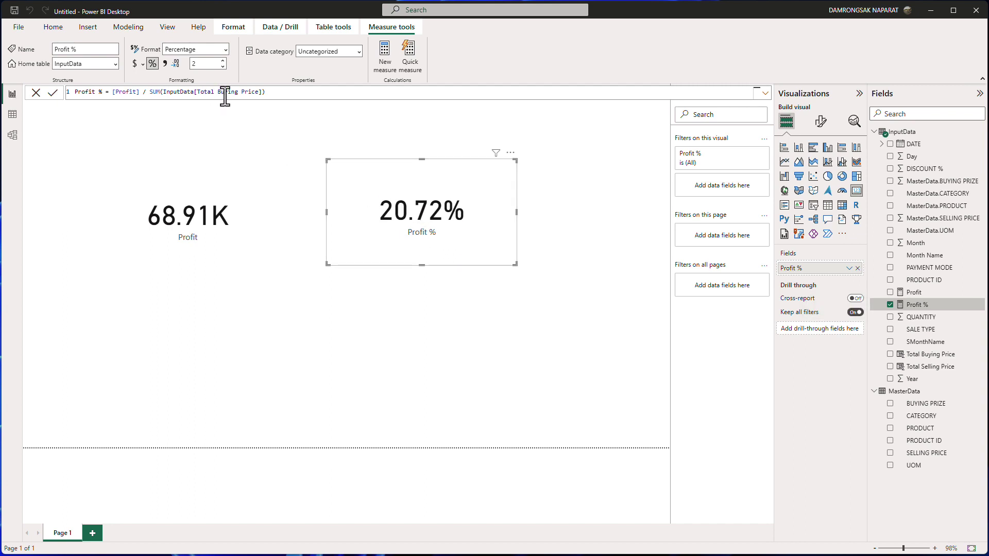
{"action": "left_click", "coordinate": [221, 65]}
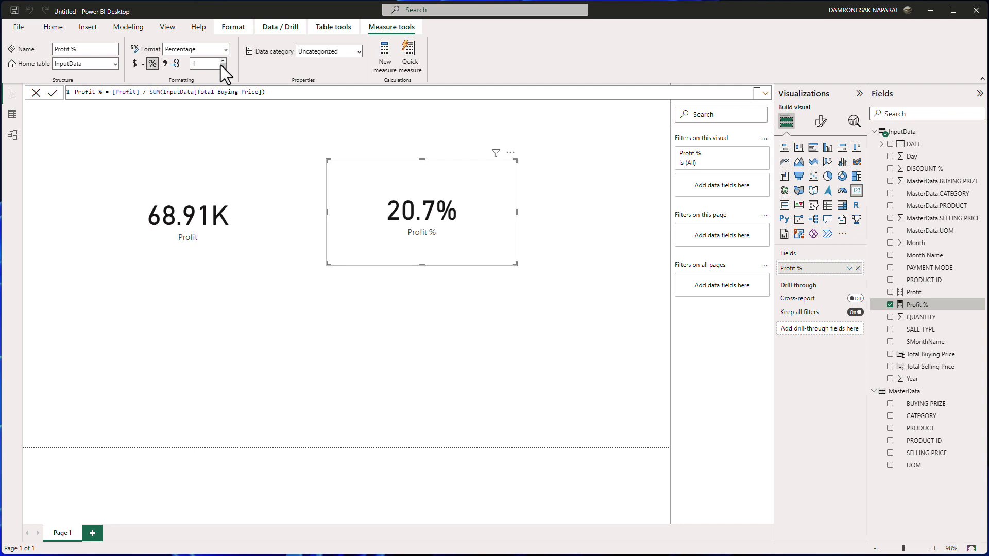
{"action": "left_click", "coordinate": [221, 65]}
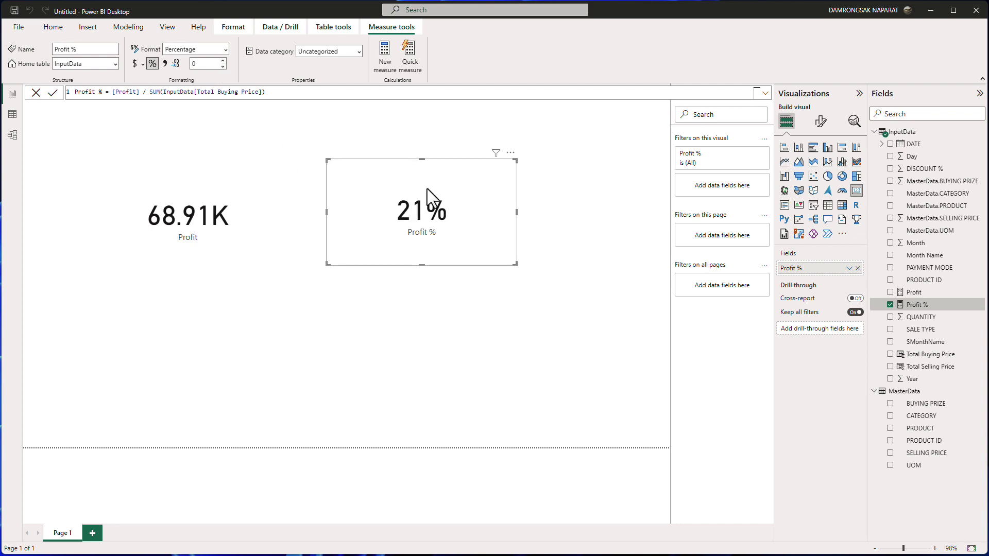
Step: Shrink the Profit and Profit % cards and arrange them side by side in the right half of the report page
{"action": "left_click_drag", "start_coordinate": [515, 265], "coordinate": [437, 220]}
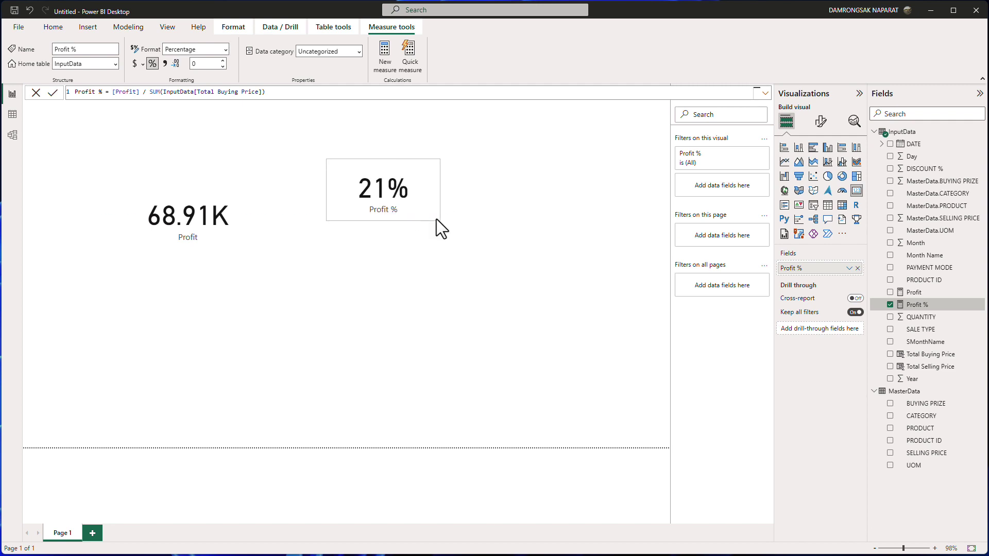
{"action": "left_click_drag", "start_coordinate": [388, 192], "coordinate": [443, 205]}
{"action": "left_click_drag", "start_coordinate": [200, 225], "coordinate": [284, 202]}
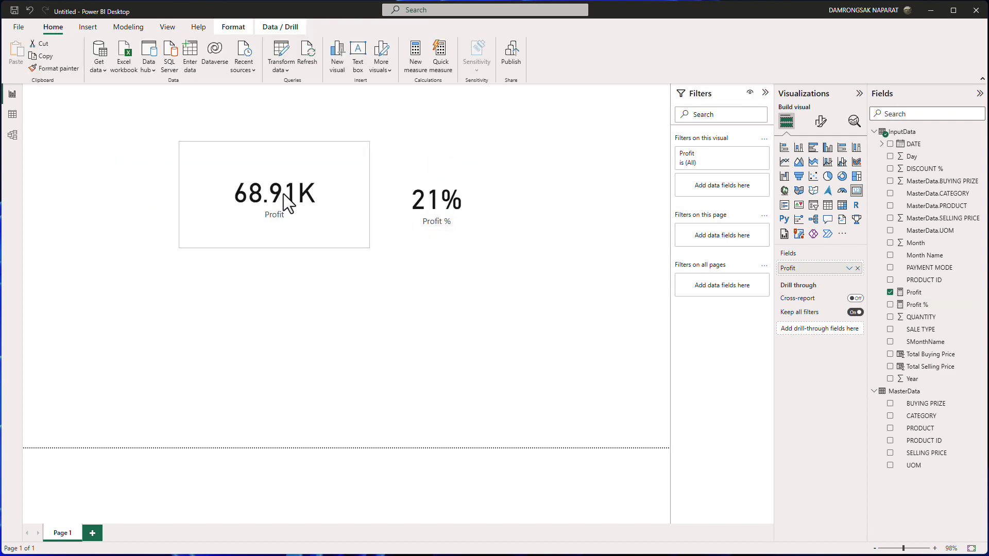
{"action": "left_click_drag", "start_coordinate": [367, 249], "coordinate": [305, 207]}
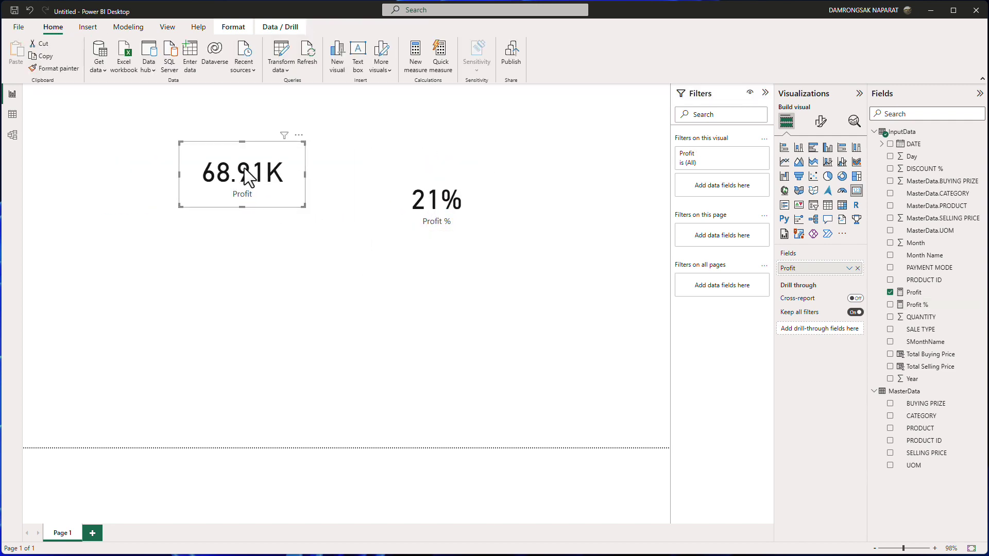
{"action": "left_click_drag", "start_coordinate": [243, 171], "coordinate": [373, 215]}
{"action": "left_click_drag", "start_coordinate": [461, 203], "coordinate": [563, 202]}
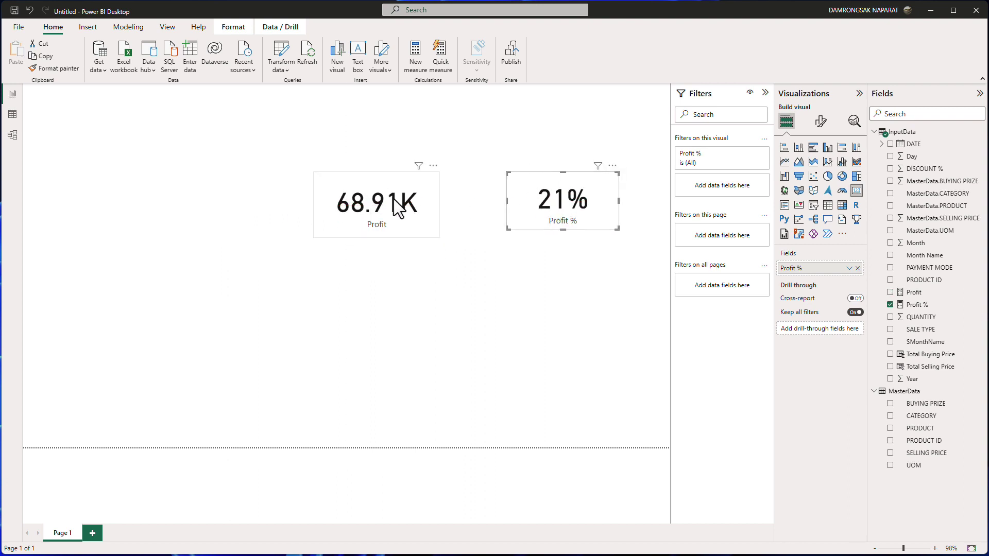
{"action": "left_click_drag", "start_coordinate": [395, 205], "coordinate": [441, 204]}
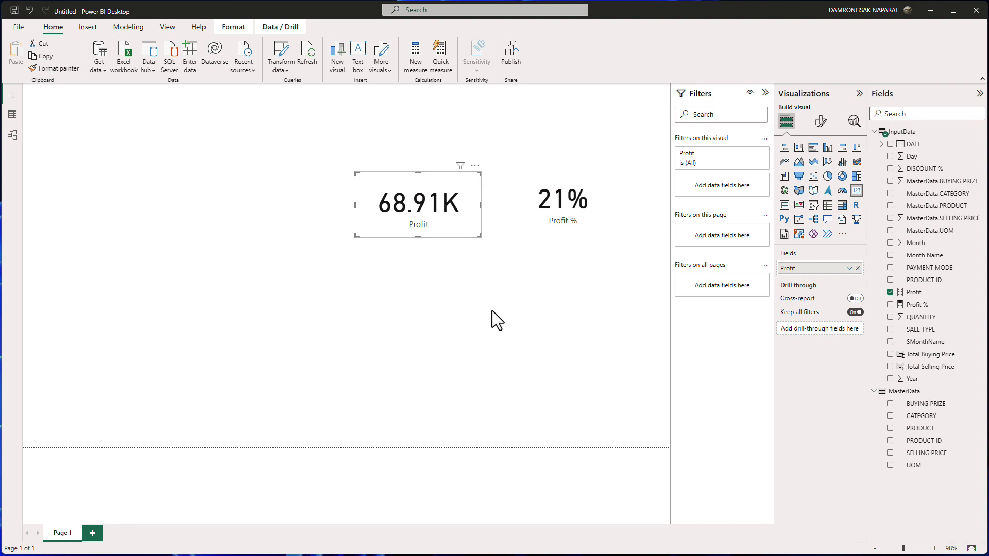
{"action": "left_click", "coordinate": [492, 310]}
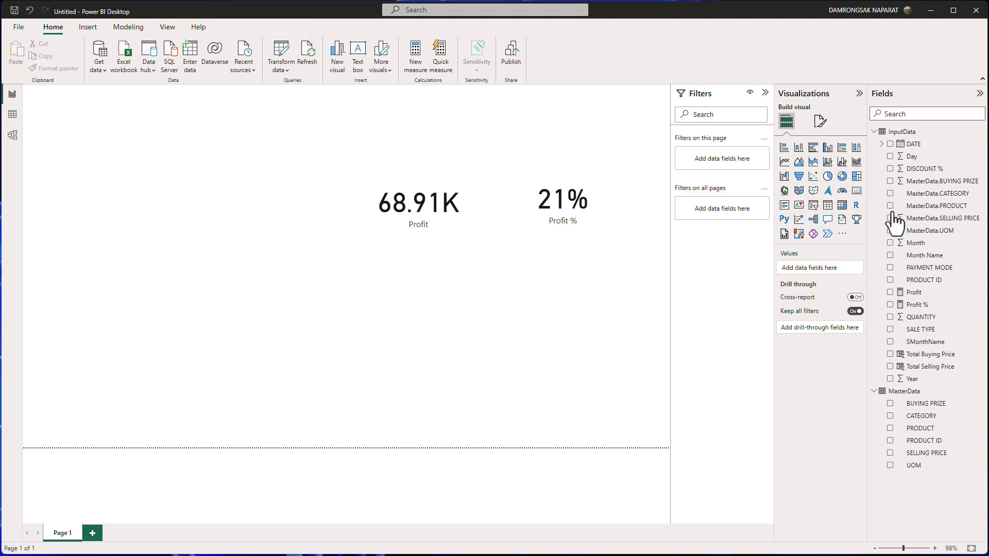
Step: Add a card visual showing InputData Total Selling Price, shrink it and place it to the left of the Profit card
{"action": "left_click", "coordinate": [856, 191]}
{"action": "left_click_drag", "start_coordinate": [249, 276], "coordinate": [342, 211]}
{"action": "left_click_drag", "start_coordinate": [287, 184], "coordinate": [229, 191]}
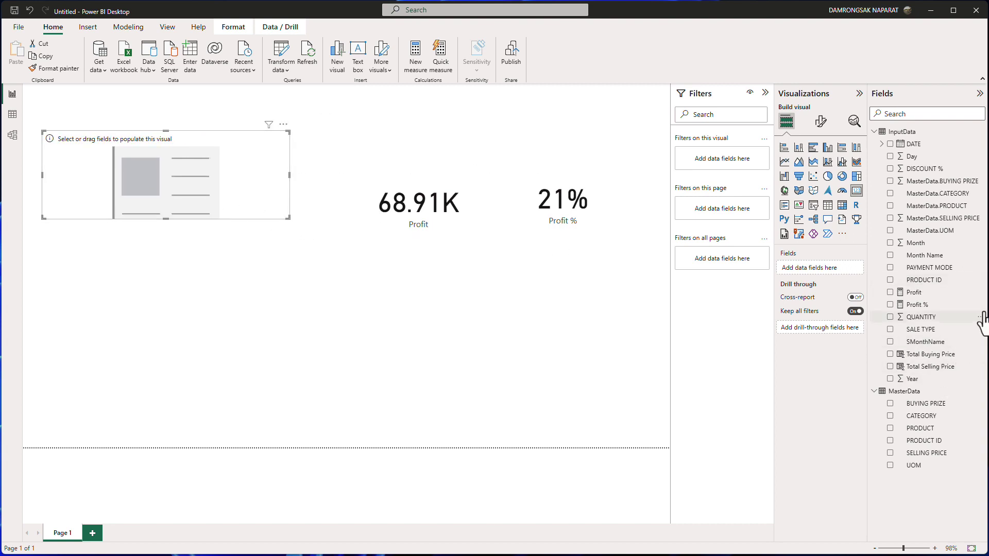
{"action": "left_click_drag", "start_coordinate": [930, 367], "coordinate": [820, 270]}
{"action": "left_click_drag", "start_coordinate": [137, 170], "coordinate": [158, 186]}
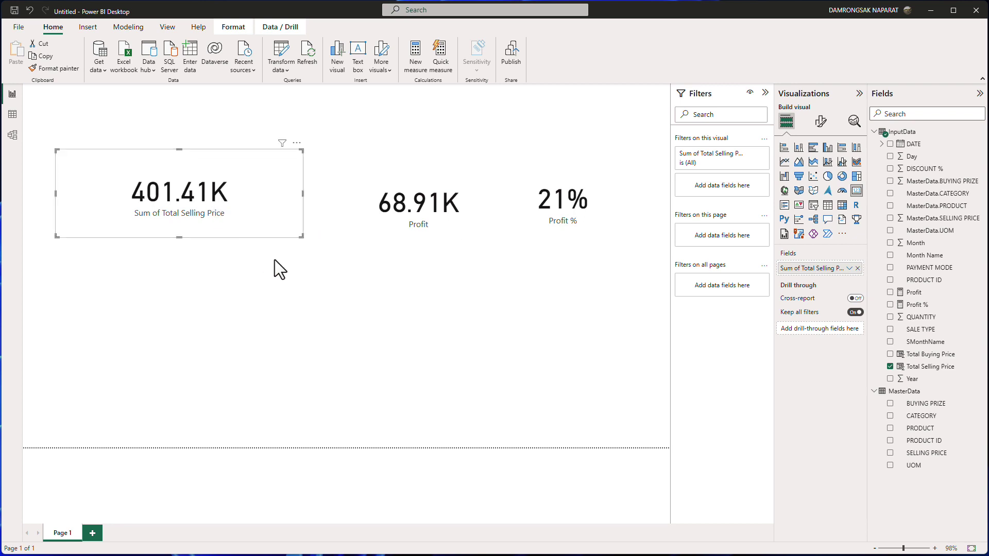
{"action": "left_click_drag", "start_coordinate": [307, 251], "coordinate": [239, 212]}
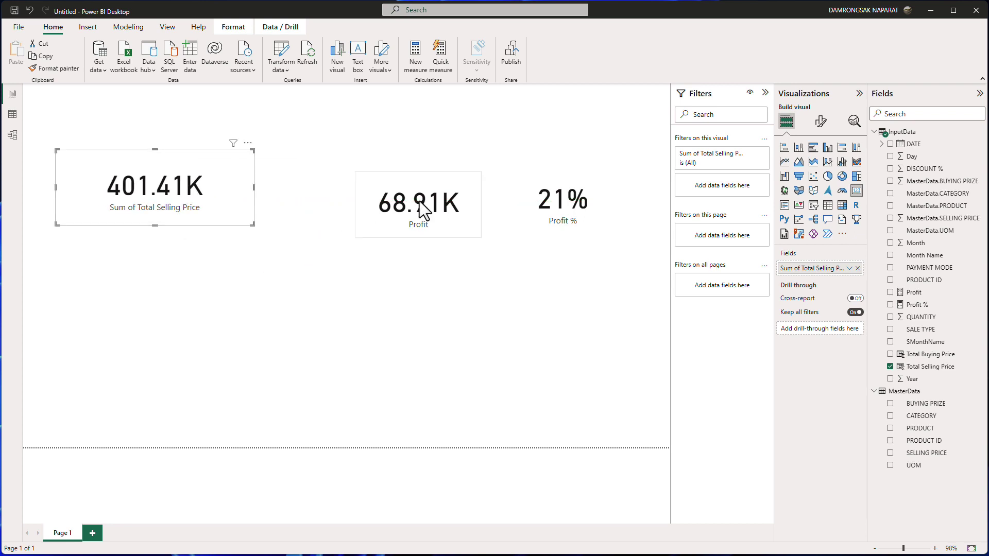
Step: Arrange the Total Selling Price, Profit and Profit % cards in one row along the upper edge of the report page
{"action": "left_click_drag", "start_coordinate": [195, 188], "coordinate": [371, 160]}
{"action": "left_click_drag", "start_coordinate": [425, 206], "coordinate": [413, 163]}
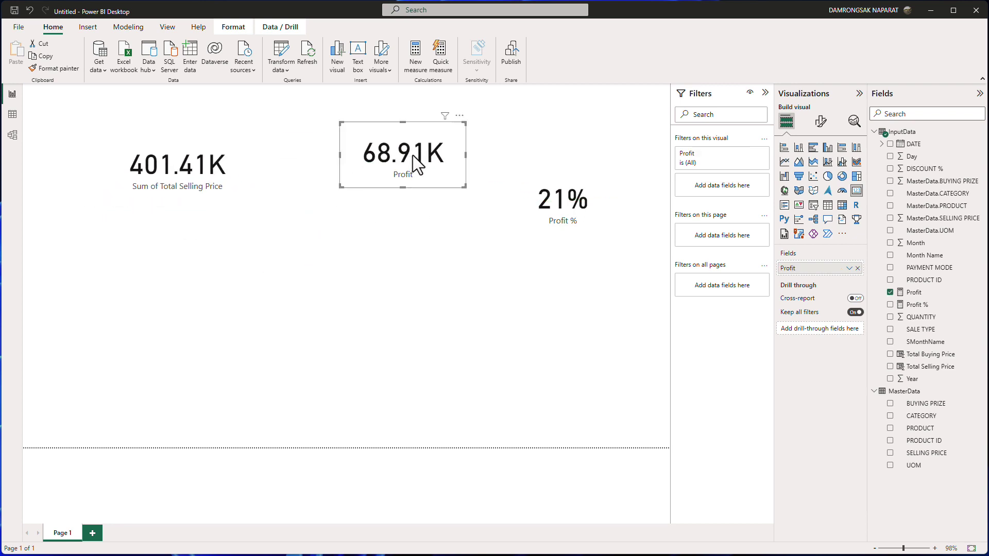
{"action": "left_click_drag", "start_coordinate": [552, 214], "coordinate": [551, 189]}
{"action": "mouse_move", "coordinate": [370, 163]}
{"action": "left_mouse_down"}
{"action": "mouse_move", "coordinate": [392, 178]}
{"action": "mouse_move", "coordinate": [389, 159]}
{"action": "left_mouse_up"}
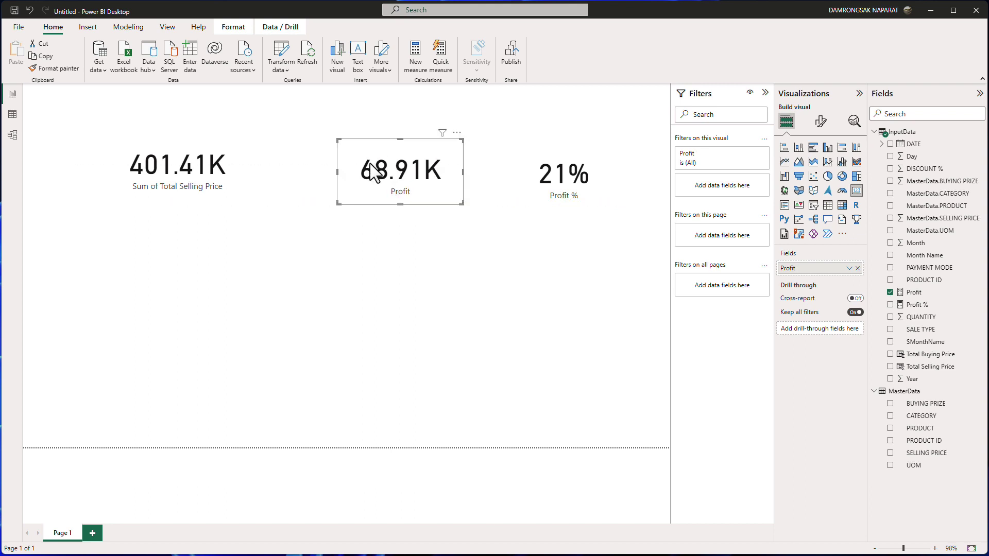
{"action": "left_click_drag", "start_coordinate": [424, 183], "coordinate": [415, 182]}
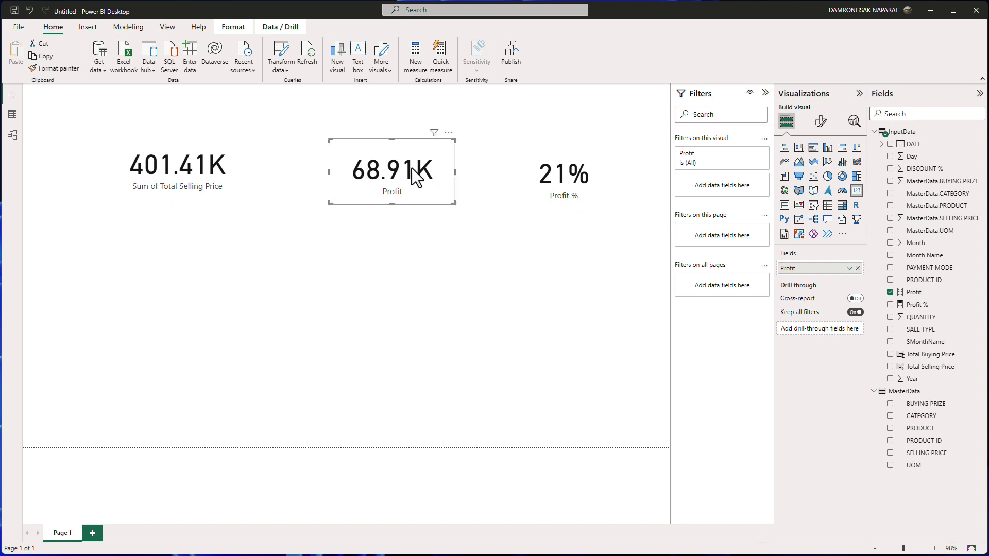
{"action": "left_click", "coordinate": [556, 182]}
{"action": "left_click", "coordinate": [164, 326]}
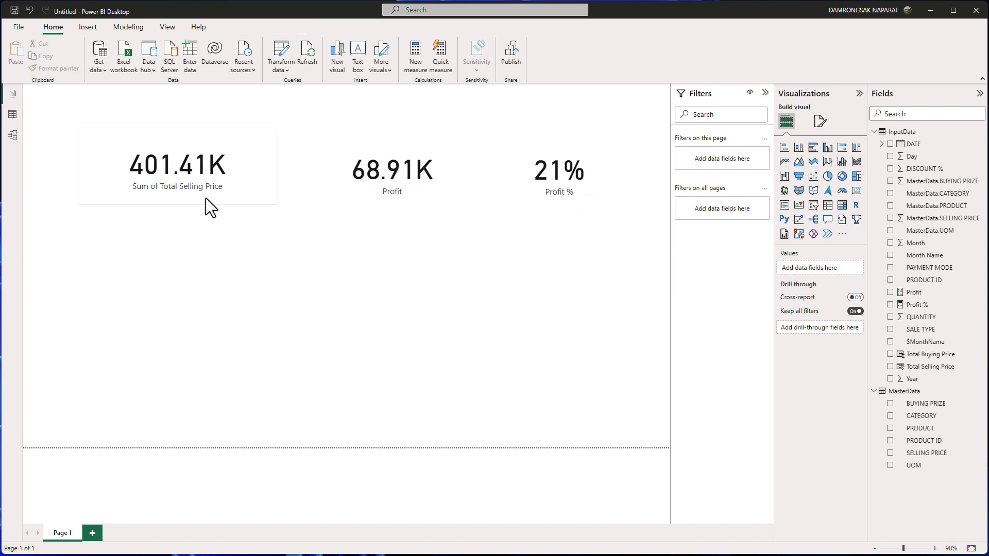
{"action": "left_click_drag", "start_coordinate": [238, 137], "coordinate": [280, 107]}
{"action": "left_click_drag", "start_coordinate": [405, 184], "coordinate": [407, 137]}
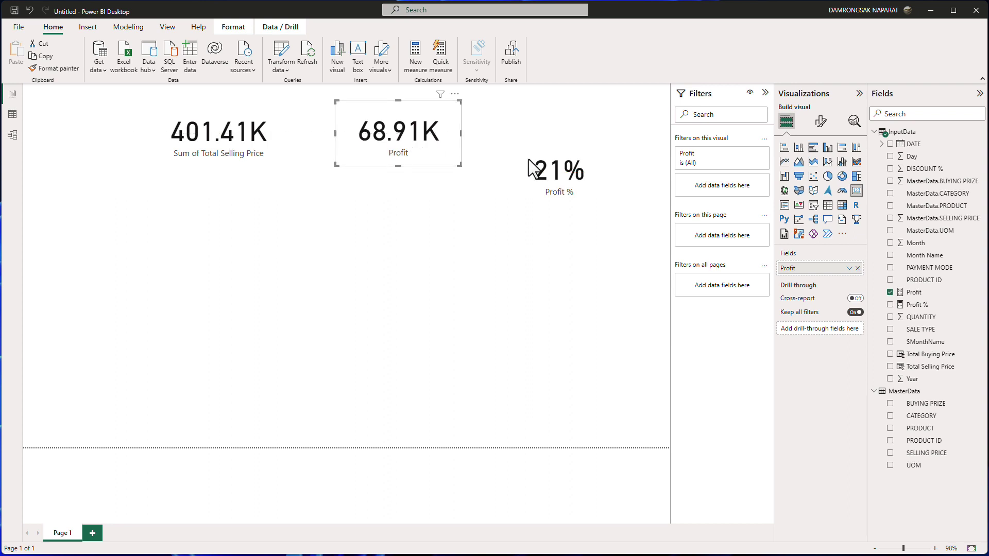
{"action": "left_click_drag", "start_coordinate": [567, 174], "coordinate": [545, 138]}
{"action": "left_click", "coordinate": [287, 256]}
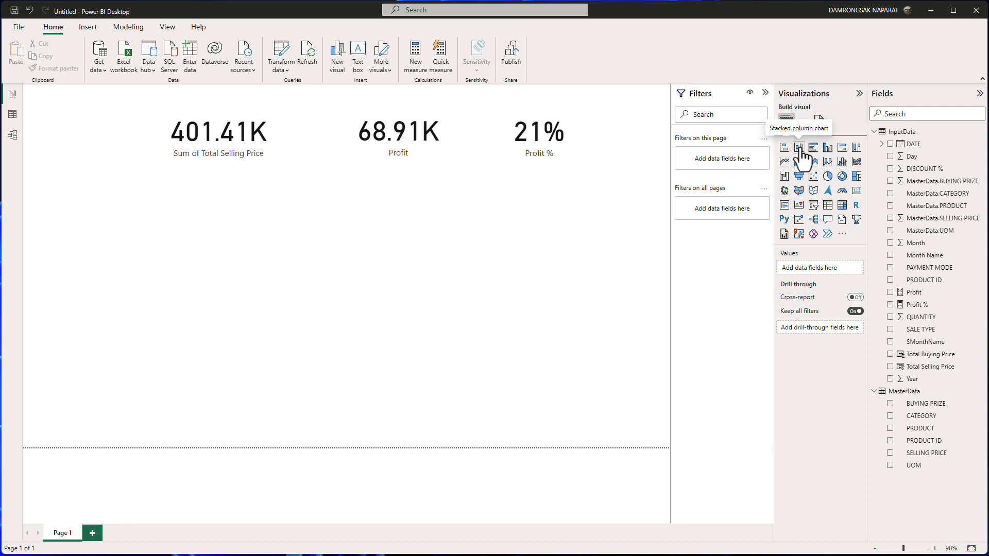
Step: Add a stacked column chart, enlarge it and center it beneath the row of cards
{"action": "left_click", "coordinate": [799, 148]}
{"action": "left_click_drag", "start_coordinate": [146, 160], "coordinate": [283, 322]}
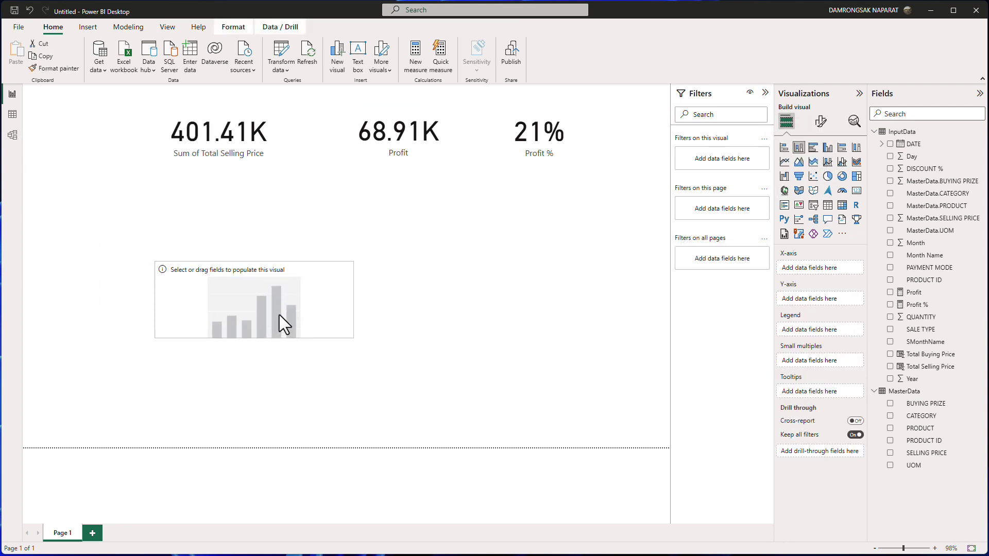
{"action": "left_click_drag", "start_coordinate": [356, 333], "coordinate": [434, 403]}
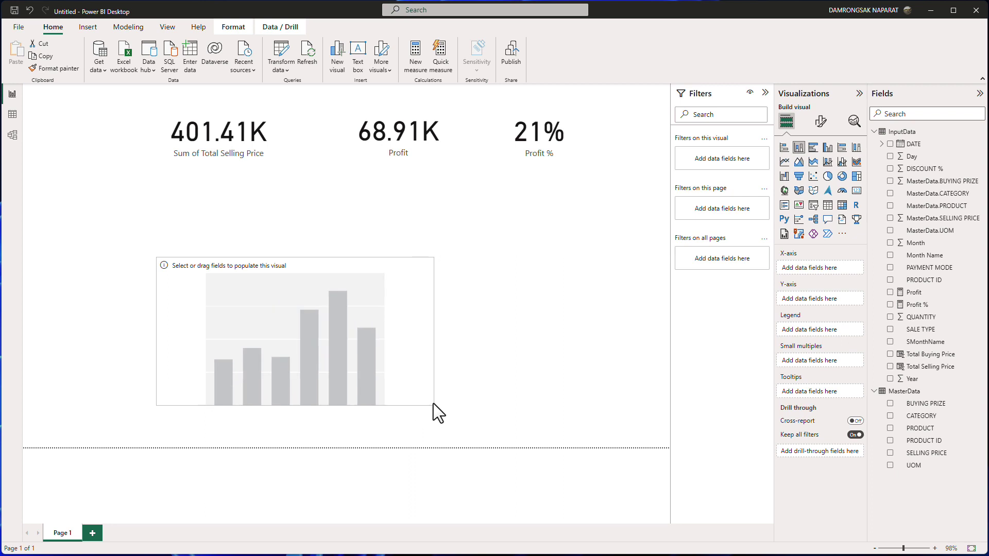
{"action": "left_click_drag", "start_coordinate": [292, 363], "coordinate": [326, 319]}
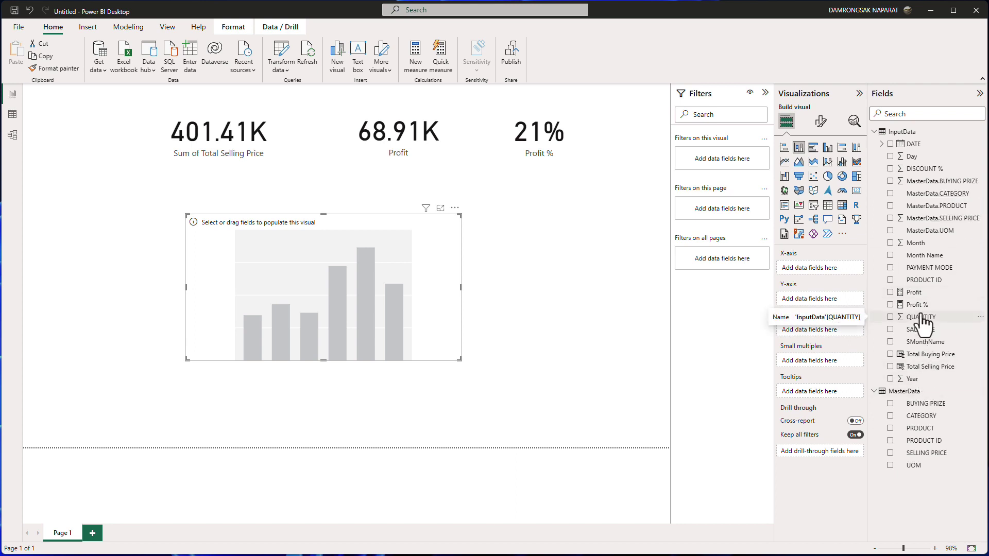
Step: Plot Total Selling Price on the chart's Y-axis by Month Name on the X-axis, and nudge the chart slightly upward
{"action": "left_click_drag", "start_coordinate": [933, 369], "coordinate": [821, 300]}
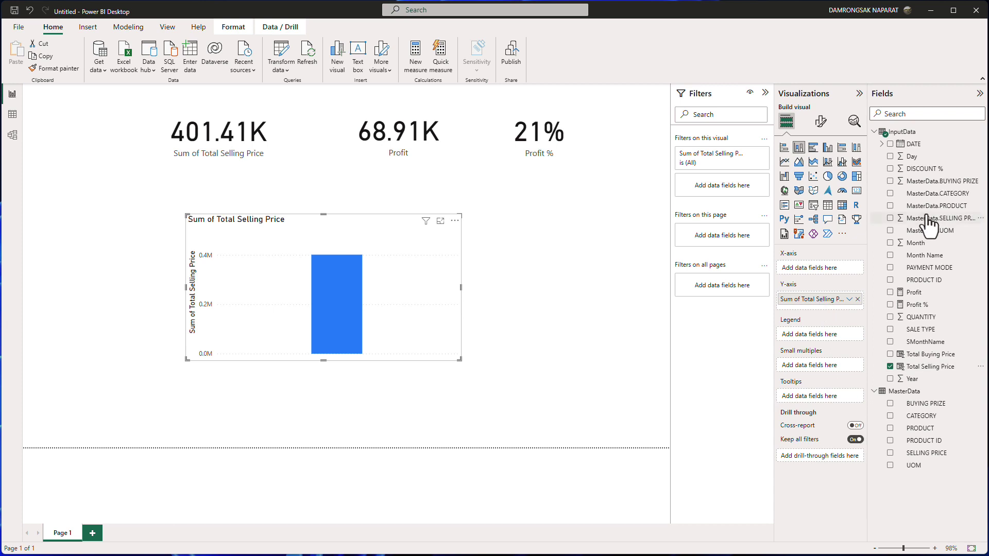
{"action": "left_click_drag", "start_coordinate": [925, 256], "coordinate": [826, 264]}
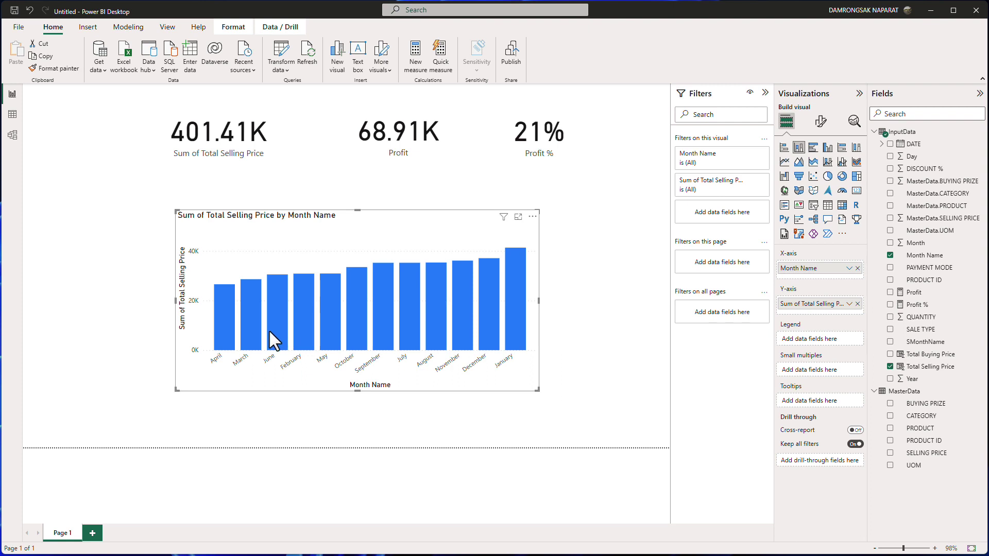
{"action": "mouse_move", "coordinate": [269, 312]}
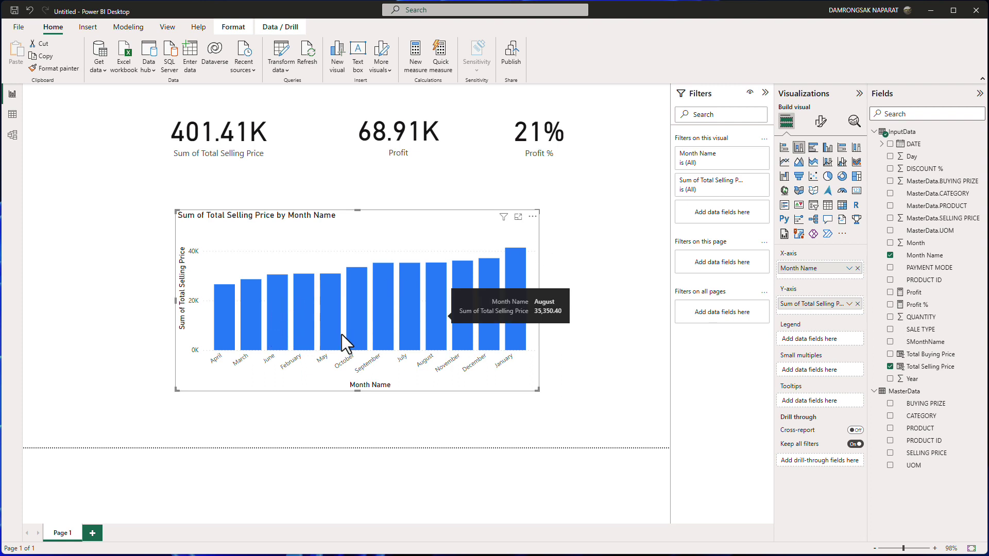
{"action": "left_click_drag", "start_coordinate": [396, 221], "coordinate": [397, 217]}
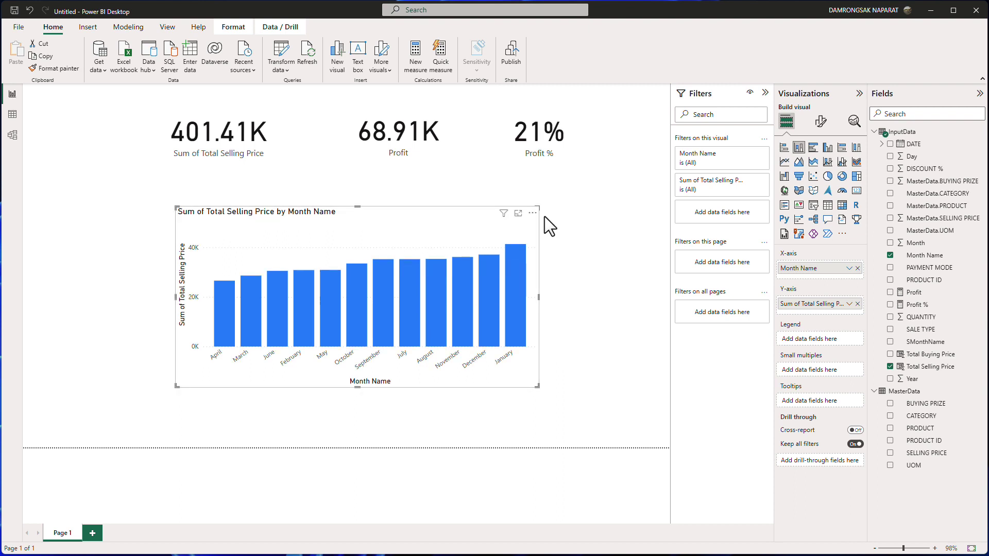
{"action": "left_click", "coordinate": [630, 223]}
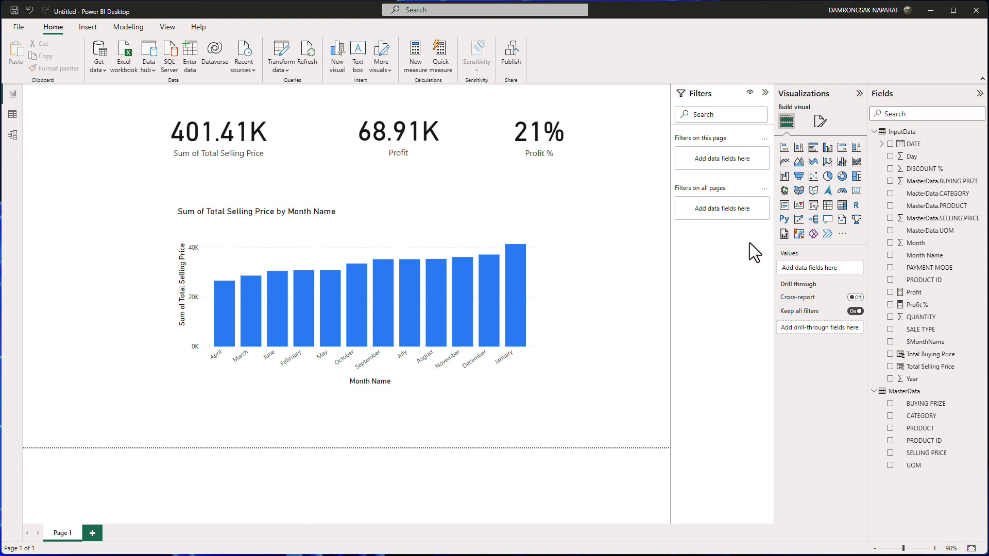
Step: Add a narrow slicer on the InputData Year field and place it to the left of the Total Selling Price card
{"action": "left_click", "coordinate": [819, 208]}
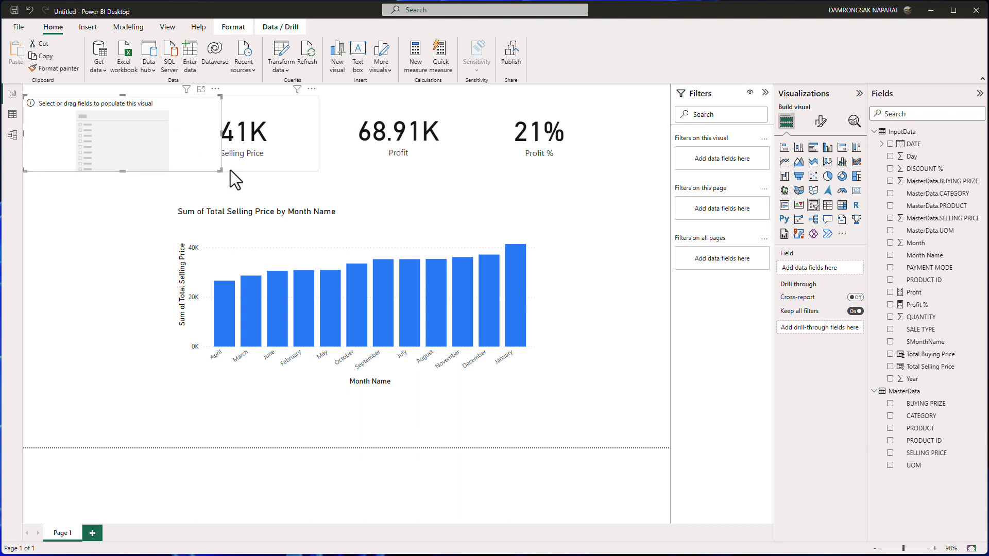
{"action": "left_click_drag", "start_coordinate": [220, 170], "coordinate": [107, 170]}
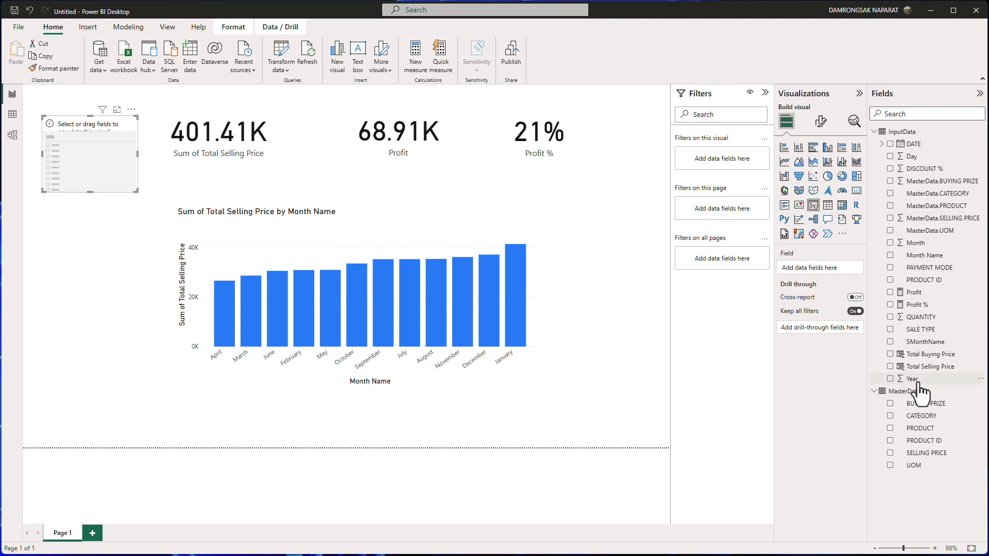
{"action": "left_click_drag", "start_coordinate": [919, 380], "coordinate": [819, 267]}
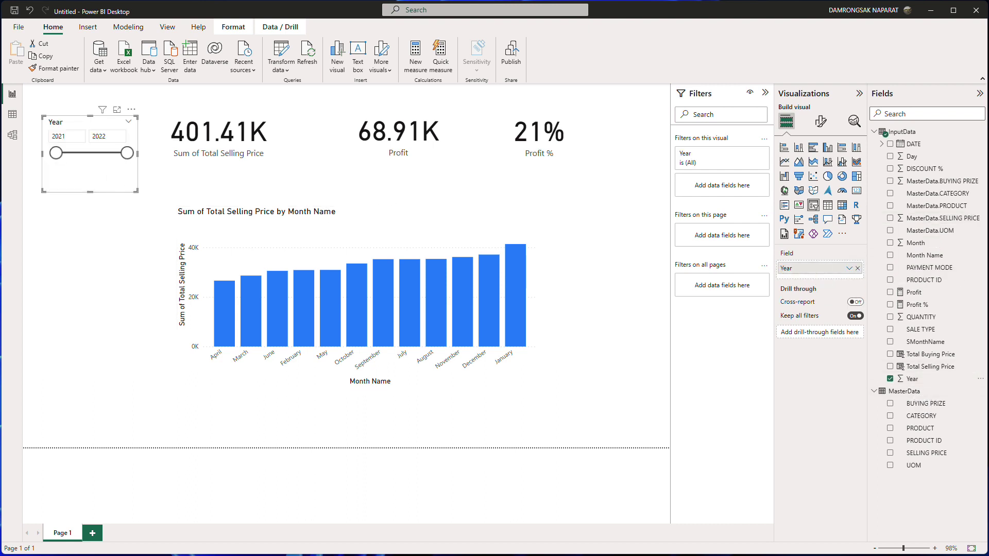
{"action": "left_click_drag", "start_coordinate": [89, 122], "coordinate": [73, 125]}
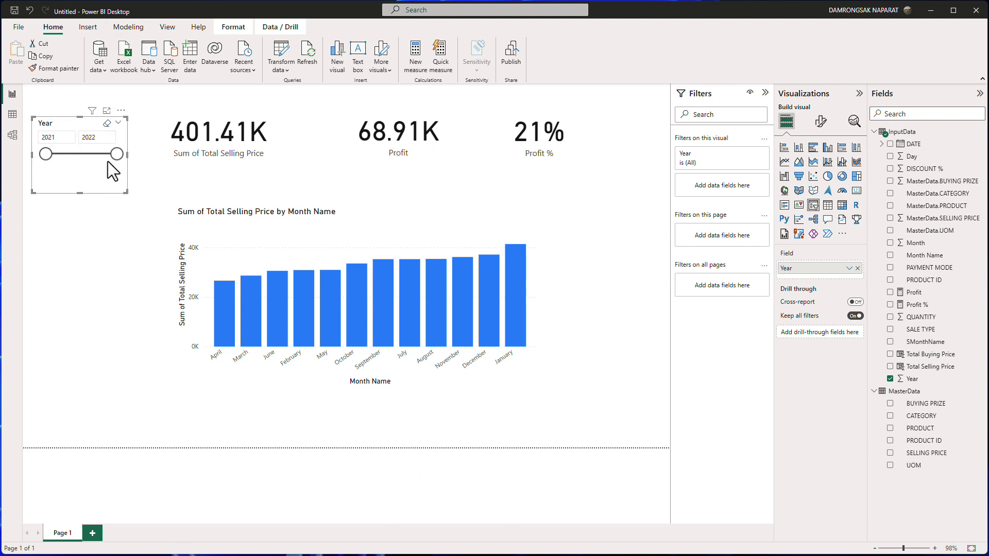
Step: Change the Year slicer's style to Vertical list and make the slicer narrower
{"action": "left_click", "coordinate": [55, 137]}
{"action": "left_click", "coordinate": [821, 124]}
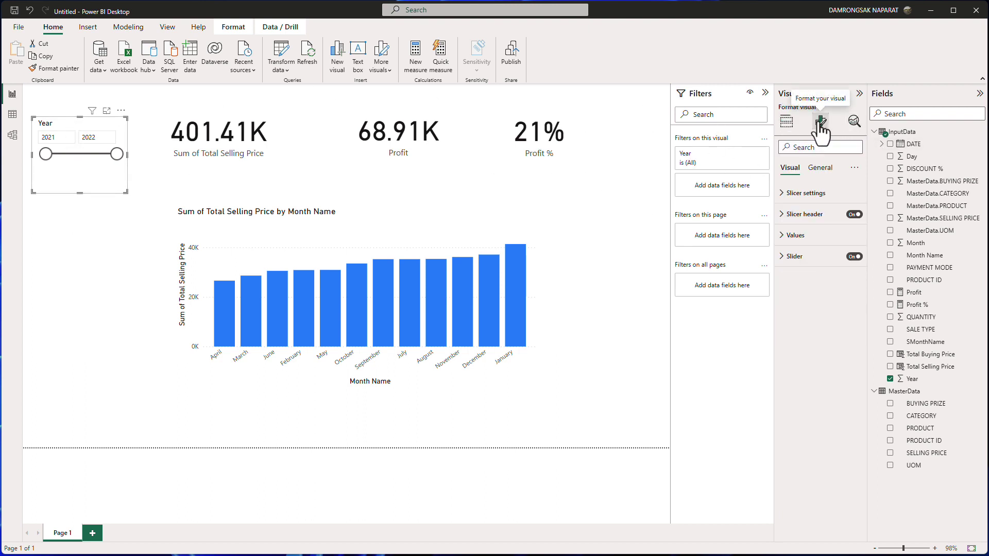
{"action": "left_click", "coordinate": [783, 194]}
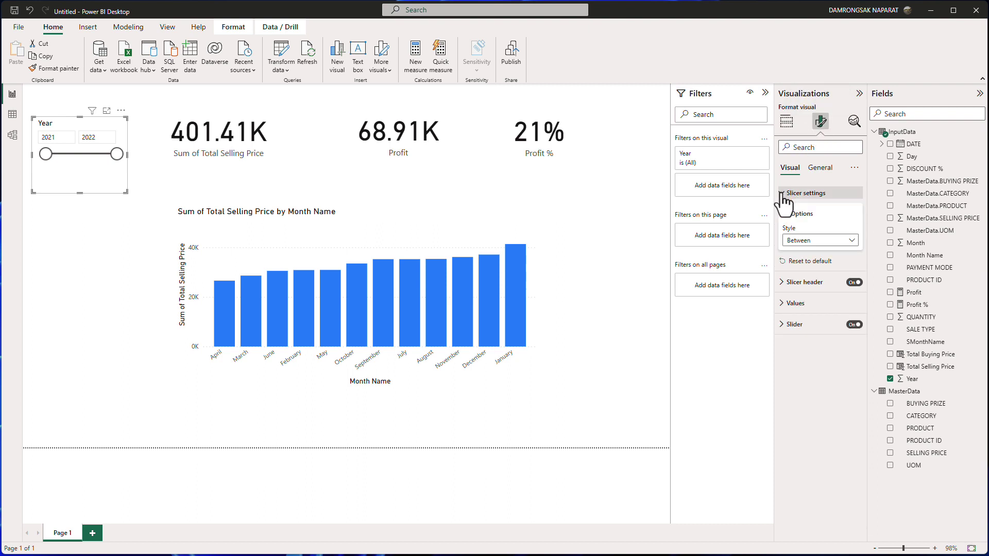
{"action": "left_click", "coordinate": [812, 240]}
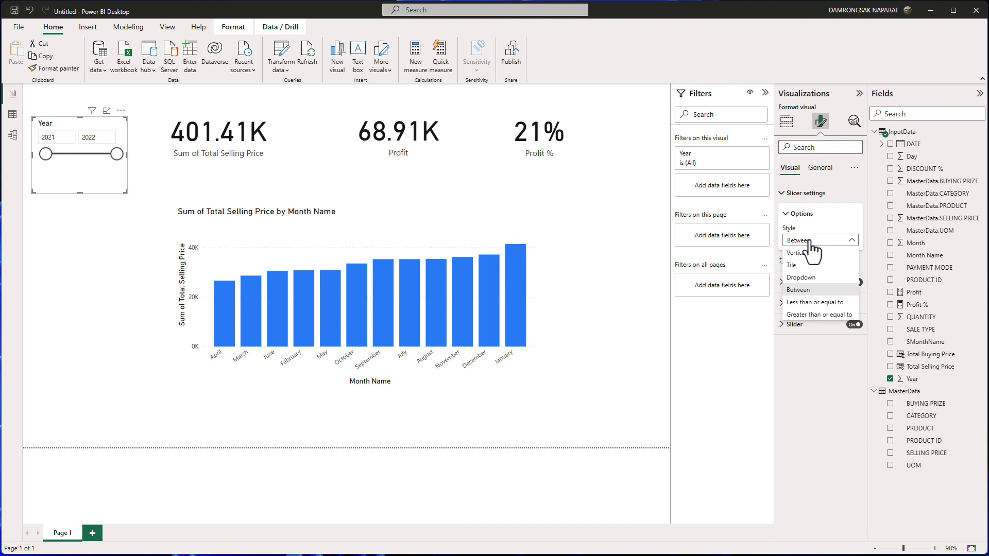
{"action": "left_click", "coordinate": [811, 253]}
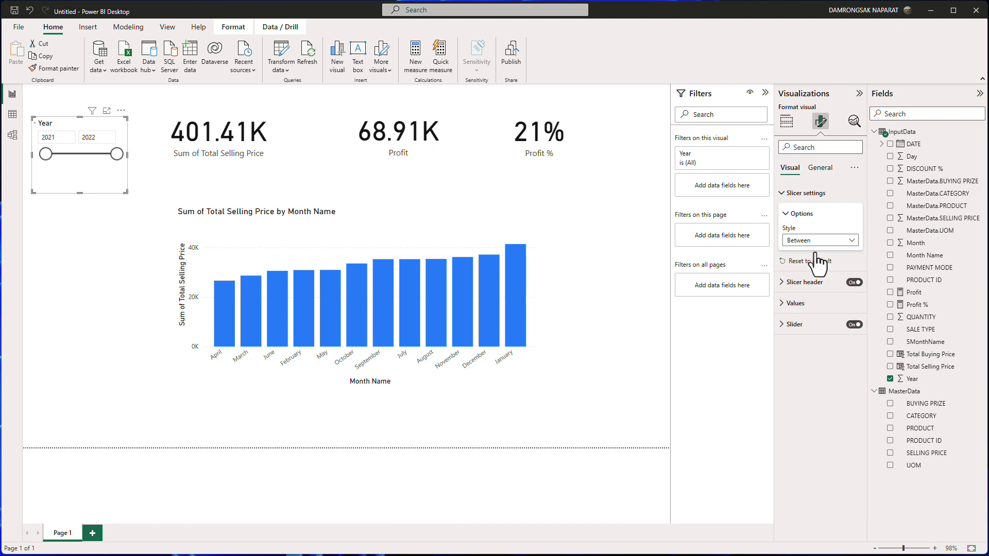
{"action": "left_click_drag", "start_coordinate": [127, 192], "coordinate": [114, 196]}
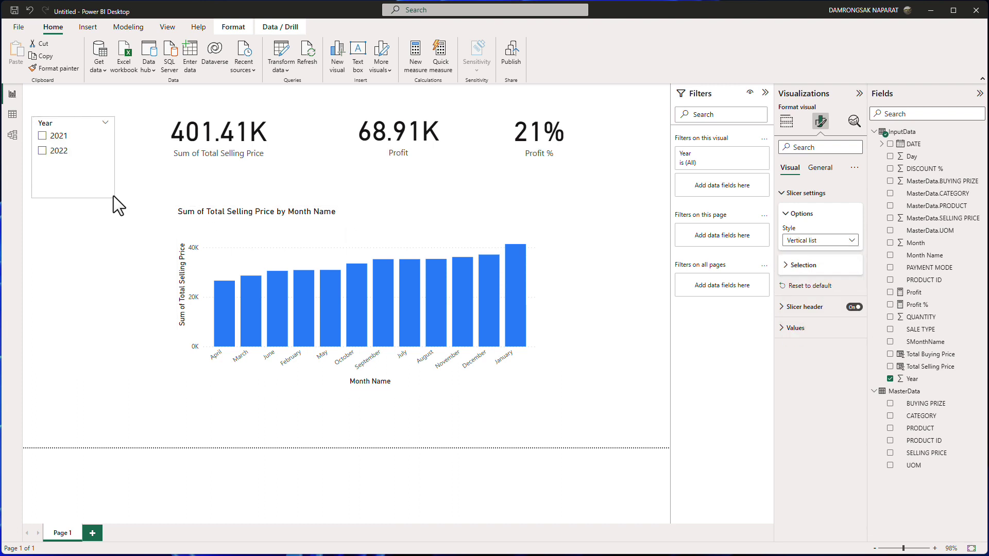
Step: Try the Year slicer with 2021 and 2022, clear its selection and shrink the slicer slightly
{"action": "left_click", "coordinate": [43, 136]}
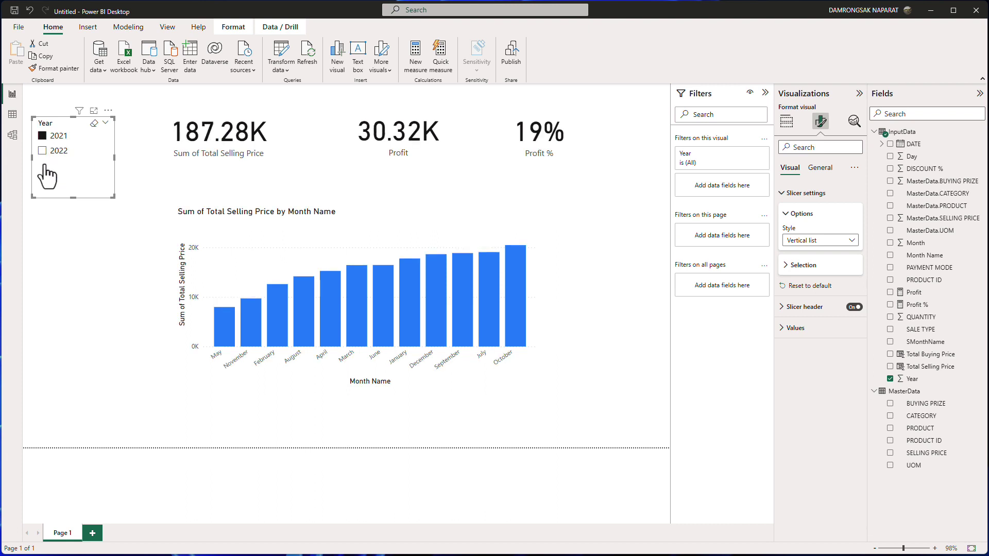
{"action": "left_click", "coordinate": [44, 151]}
{"action": "left_click", "coordinate": [42, 136]}
{"action": "left_click_drag", "start_coordinate": [114, 197], "coordinate": [106, 187]}
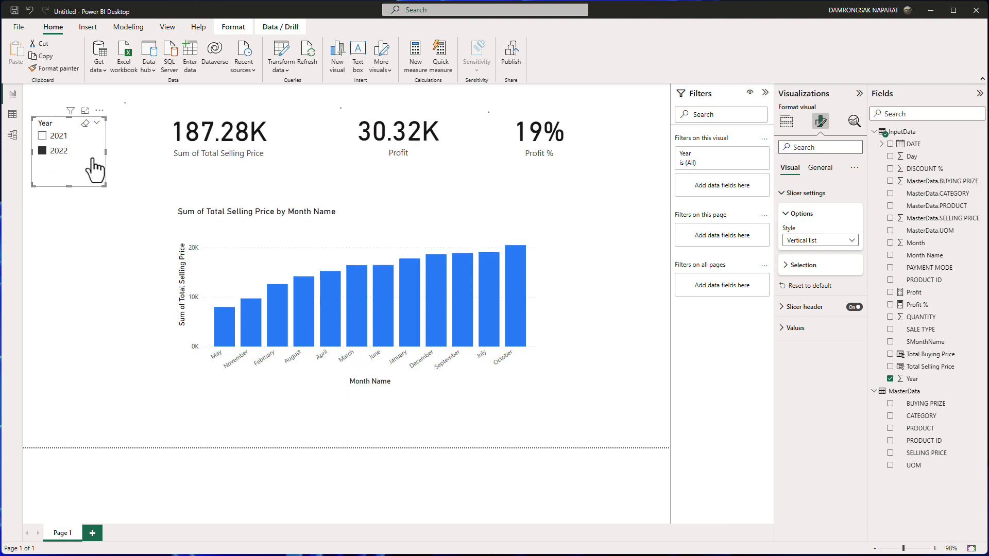
{"action": "left_click", "coordinate": [42, 151]}
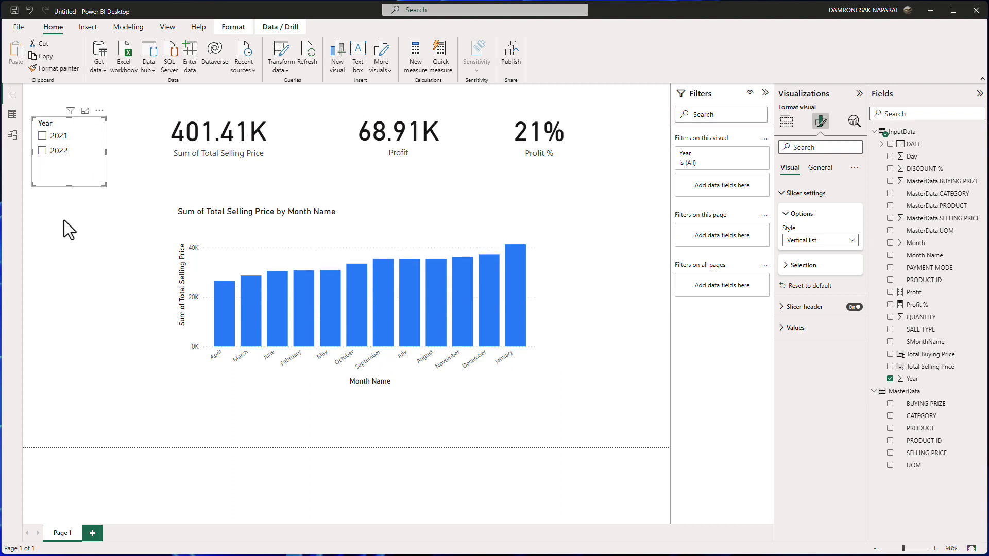
{"action": "left_click", "coordinate": [64, 220]}
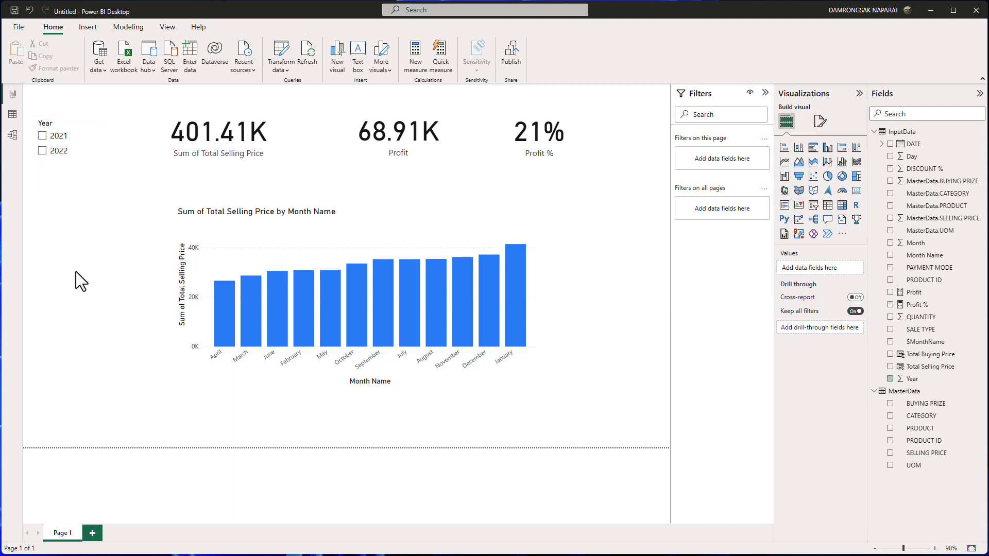
Step: Add a Month Name slicer below the Year slicer and enlarge it to fit all the months
{"action": "left_click", "coordinate": [813, 205]}
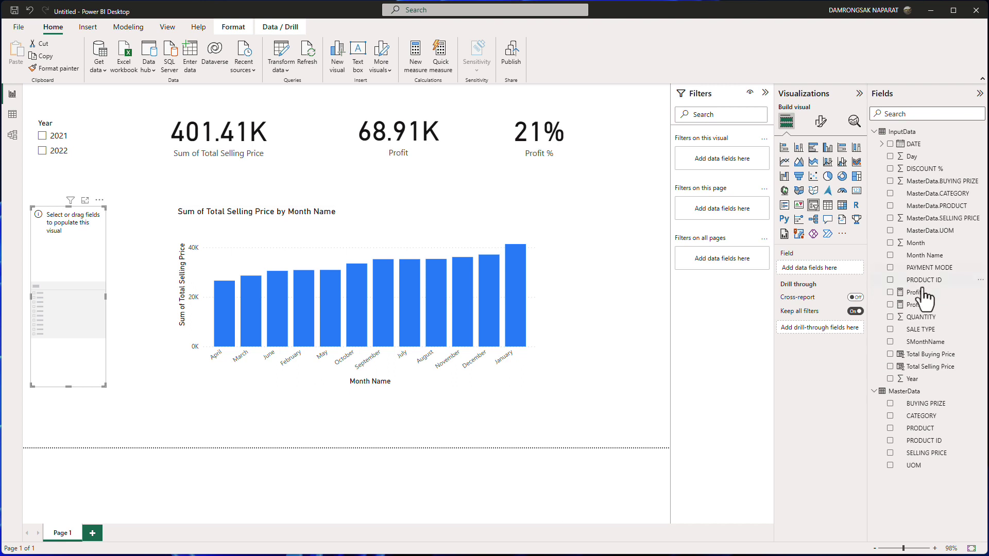
{"action": "left_click_drag", "start_coordinate": [933, 256], "coordinate": [818, 268]}
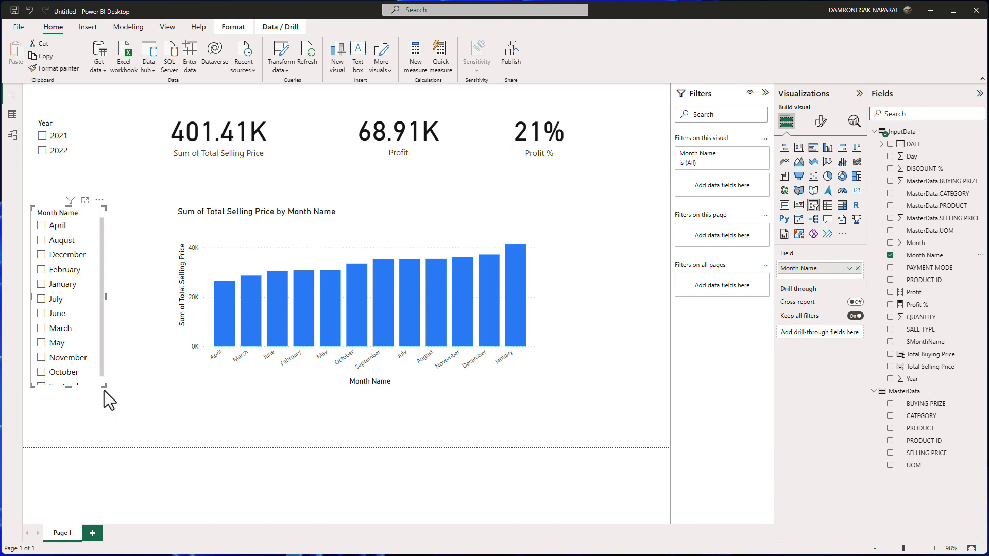
{"action": "left_click_drag", "start_coordinate": [103, 386], "coordinate": [132, 437]}
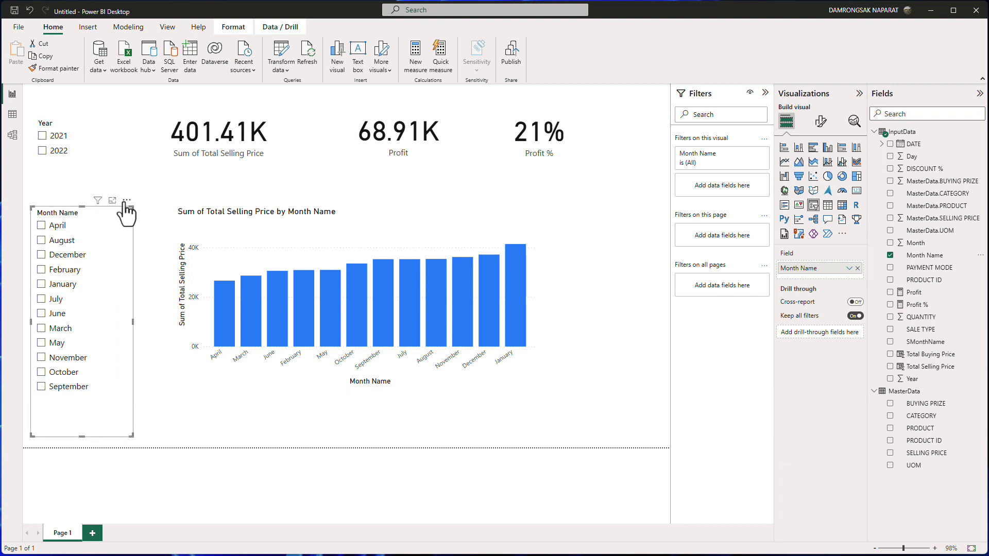
Step: Sort the Month Name slicer in ascending order
{"action": "left_click", "coordinate": [127, 201]}
{"action": "mouse_move", "coordinate": [170, 273]}
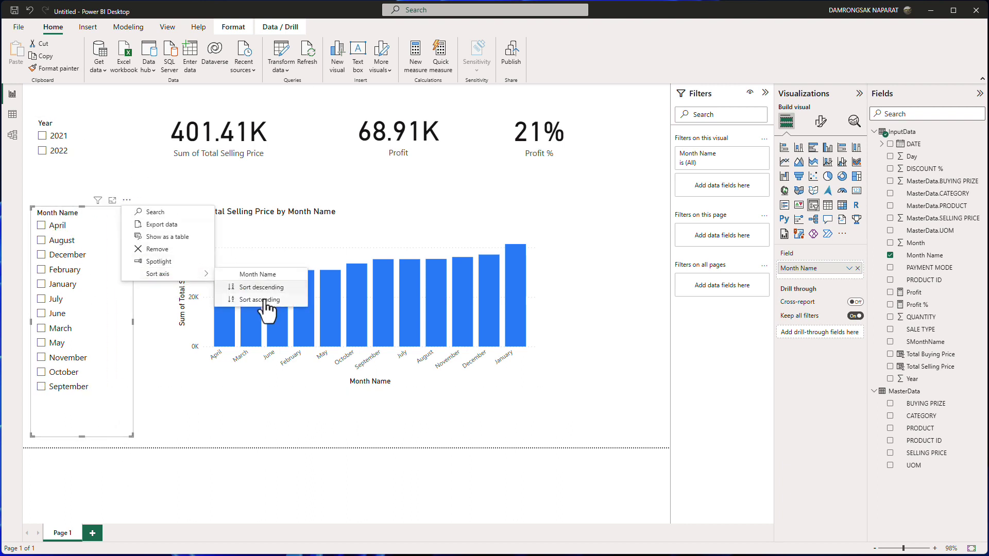
{"action": "left_click", "coordinate": [261, 300]}
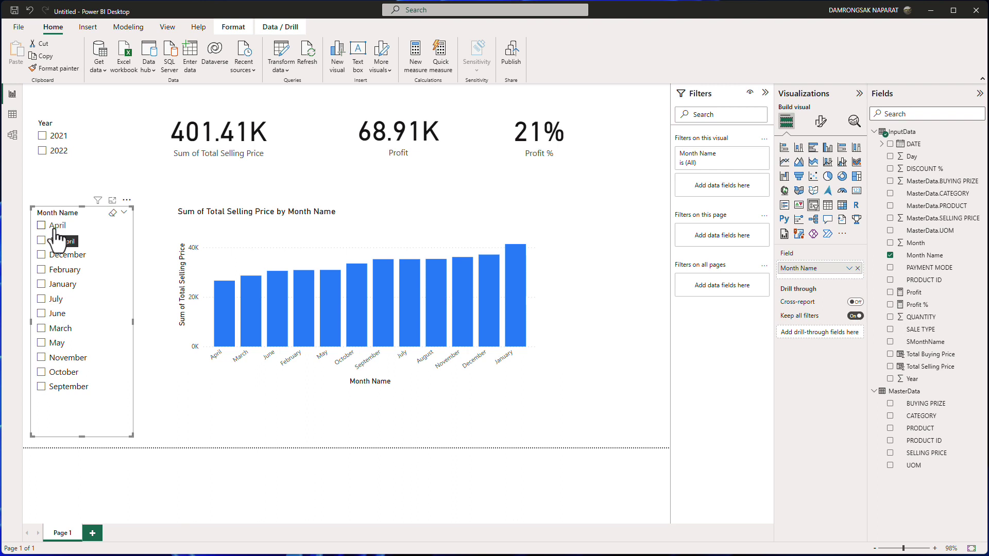
Step: Try descending order on the Month Name slicer and return it to ascending order
{"action": "left_click", "coordinate": [127, 200]}
{"action": "mouse_move", "coordinate": [199, 274]}
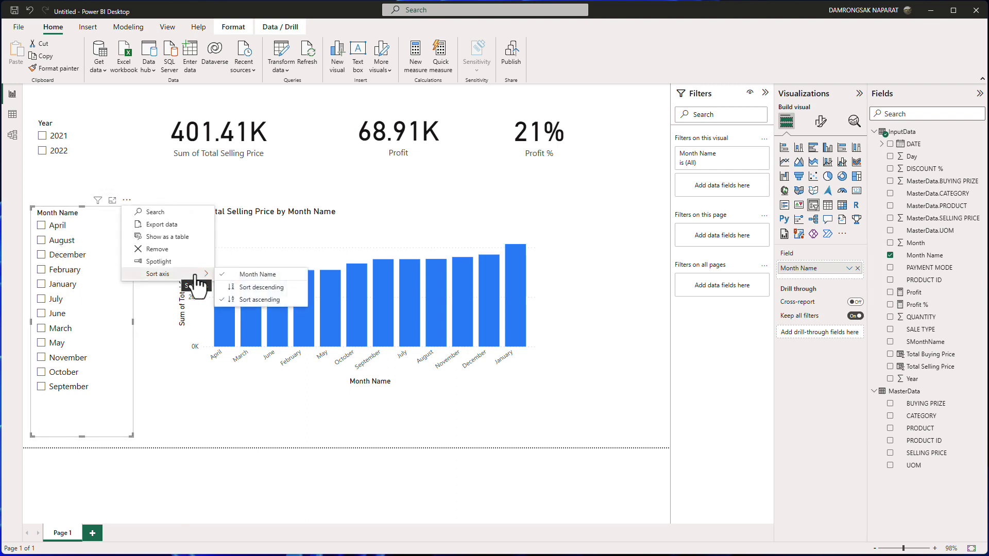
{"action": "left_click", "coordinate": [255, 287]}
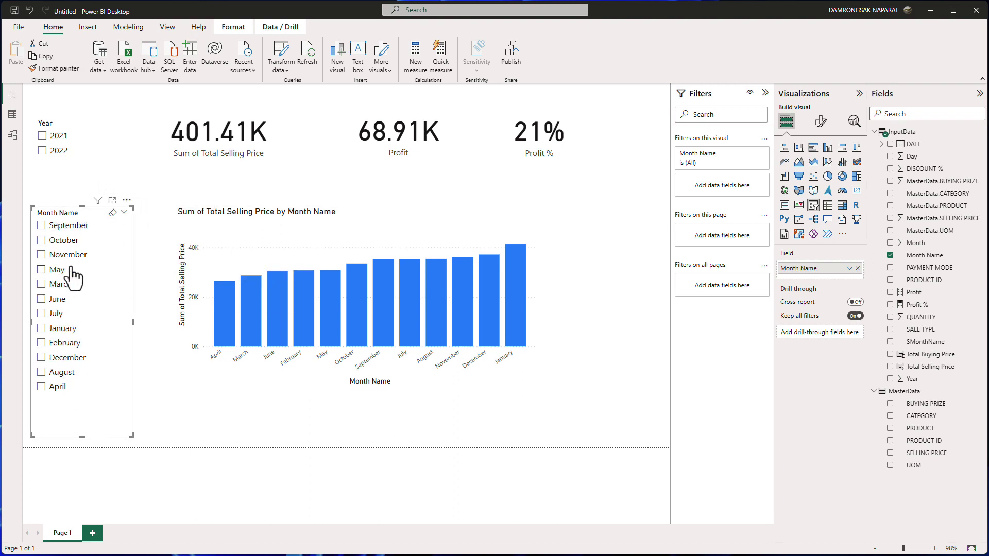
{"action": "left_click", "coordinate": [126, 201]}
{"action": "mouse_move", "coordinate": [154, 274]}
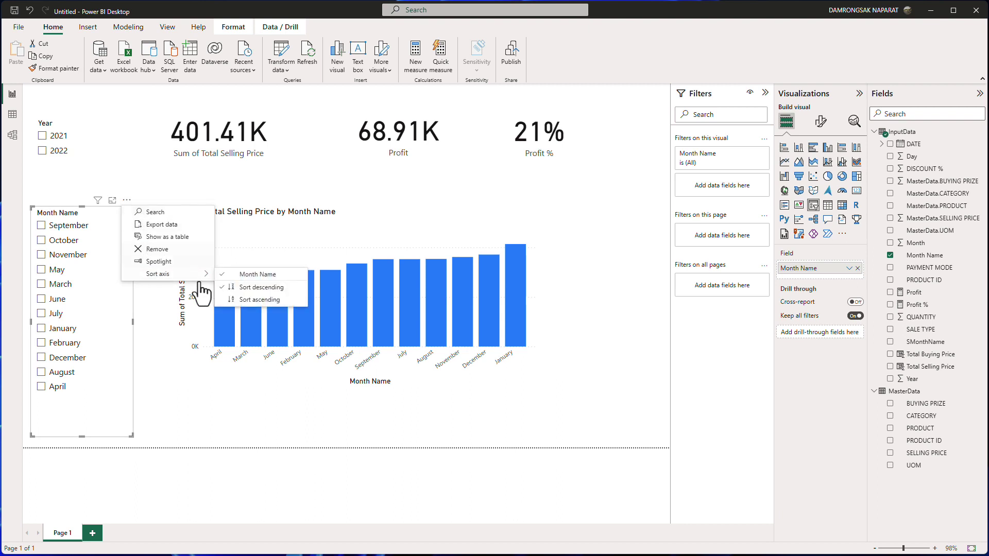
{"action": "left_click", "coordinate": [242, 300]}
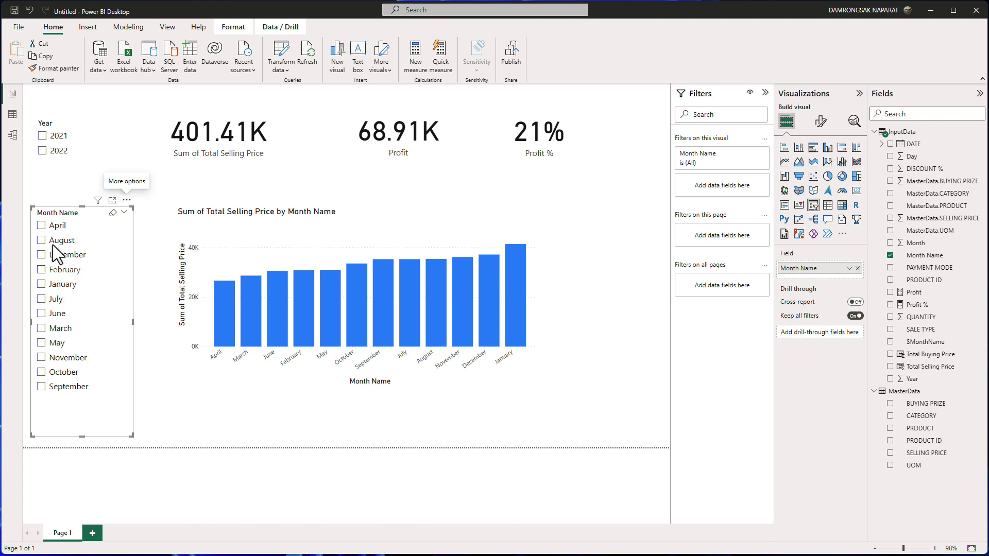
Step: Shift the Month Name slicer slightly to the right and check the February column's value in the chart
{"action": "left_click_drag", "start_coordinate": [71, 213], "coordinate": [77, 212]}
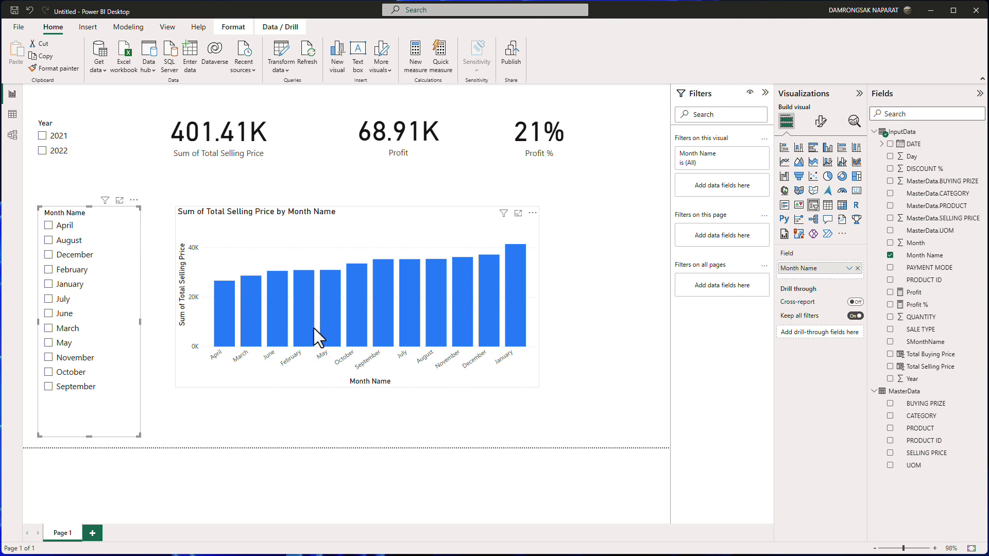
{"action": "mouse_move", "coordinate": [314, 329]}
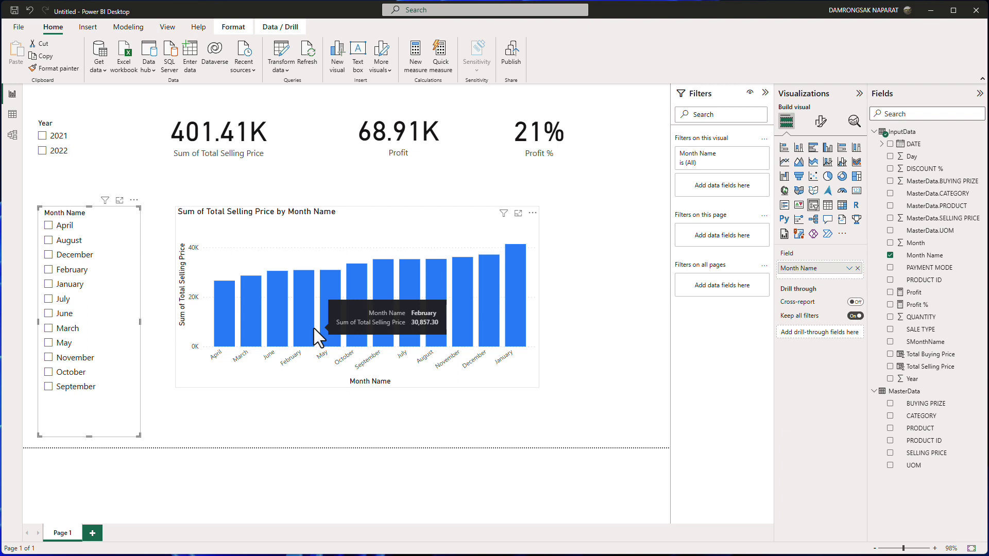
{"action": "mouse_move", "coordinate": [325, 305]}
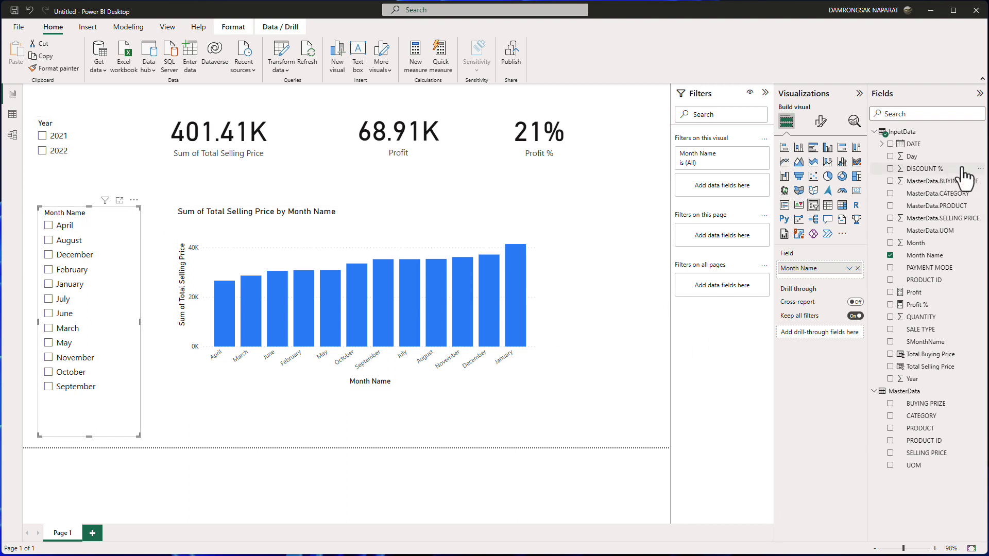
Step: Sort the InputData table's Month Name column by the Month column and return to the report page
{"action": "left_click", "coordinate": [11, 117]}
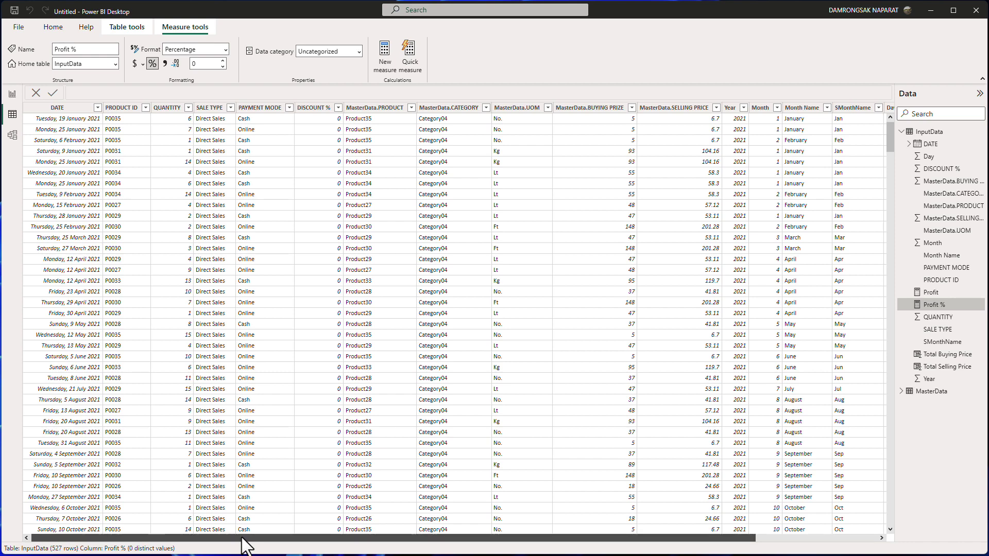
{"action": "left_click_drag", "start_coordinate": [243, 538], "coordinate": [353, 547]}
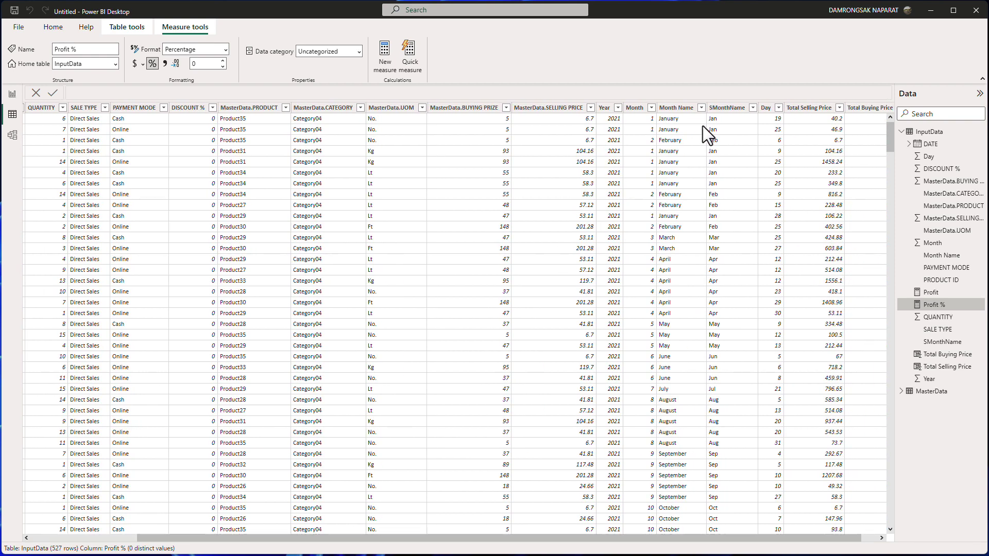
{"action": "left_click", "coordinate": [683, 110]}
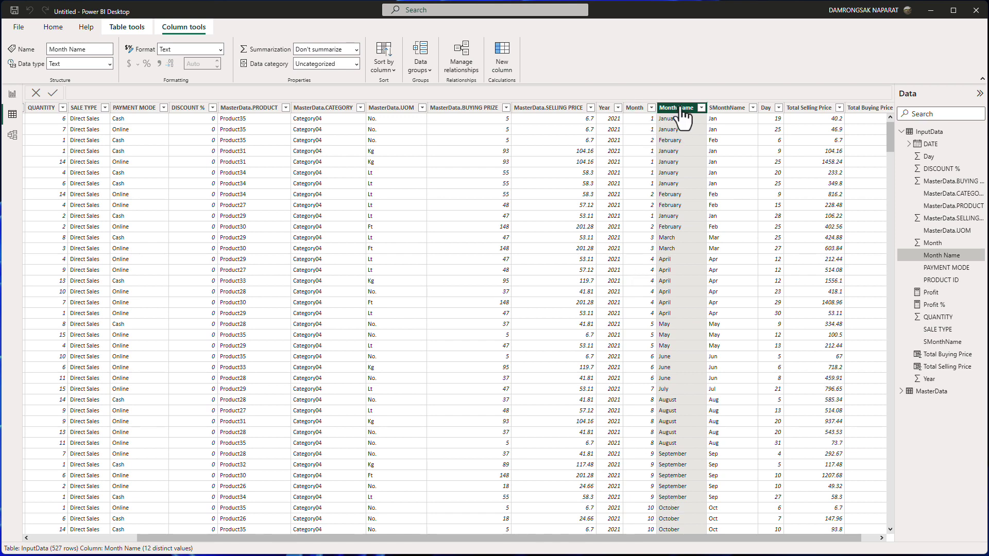
{"action": "left_click", "coordinate": [393, 70]}
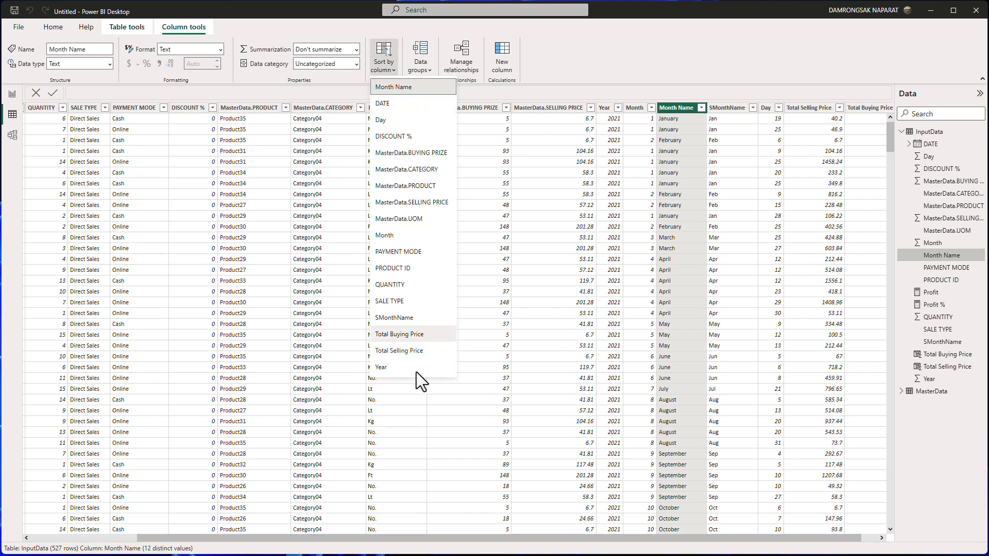
{"action": "left_click", "coordinate": [405, 235]}
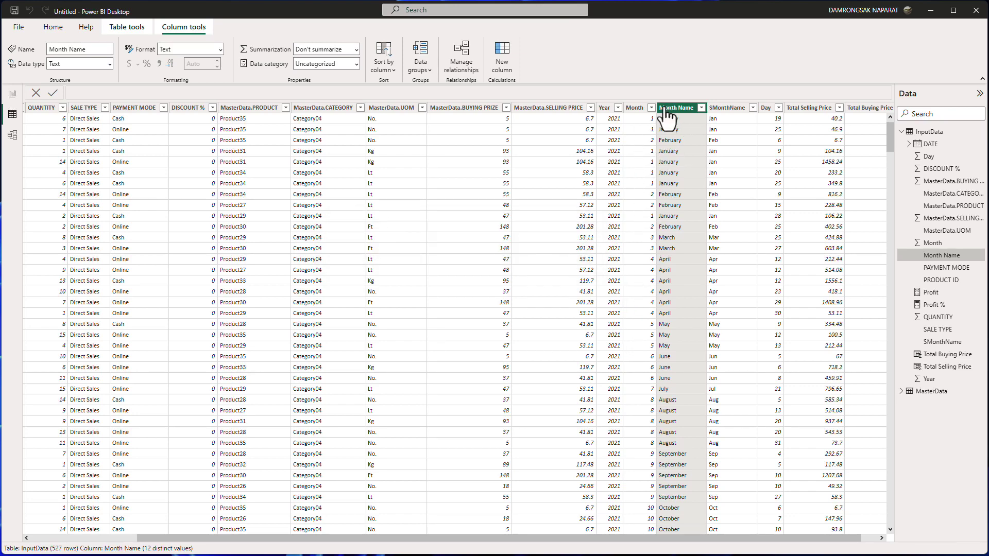
{"action": "left_click", "coordinate": [12, 93]}
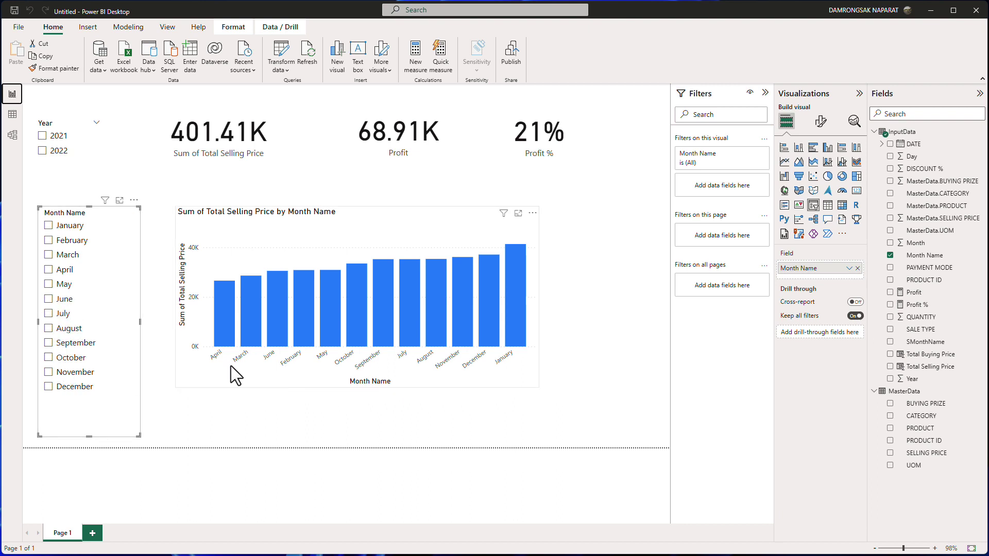
Step: Sort the column chart's axis by Month Name in ascending order
{"action": "left_click", "coordinate": [533, 221]}
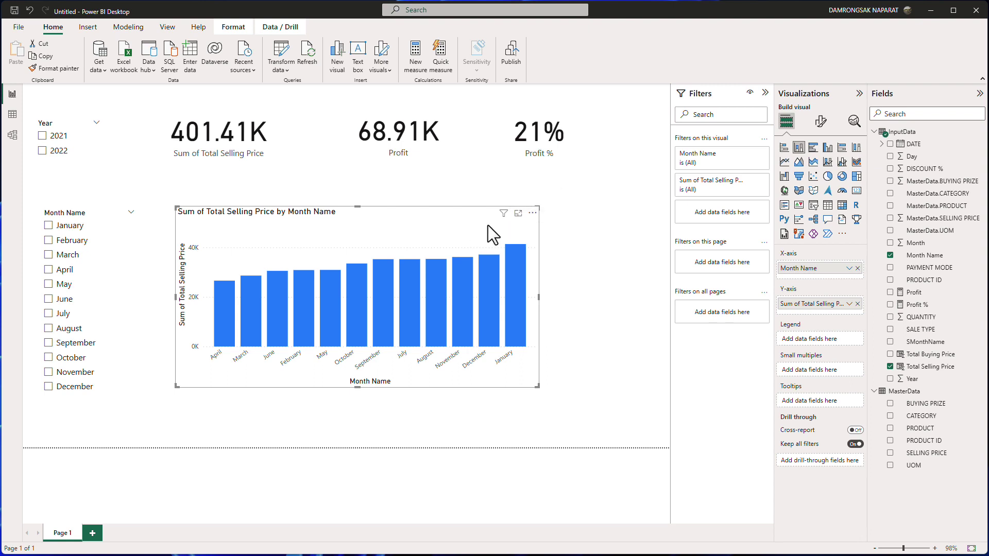
{"action": "left_click", "coordinate": [533, 212]}
{"action": "mouse_move", "coordinate": [575, 275]}
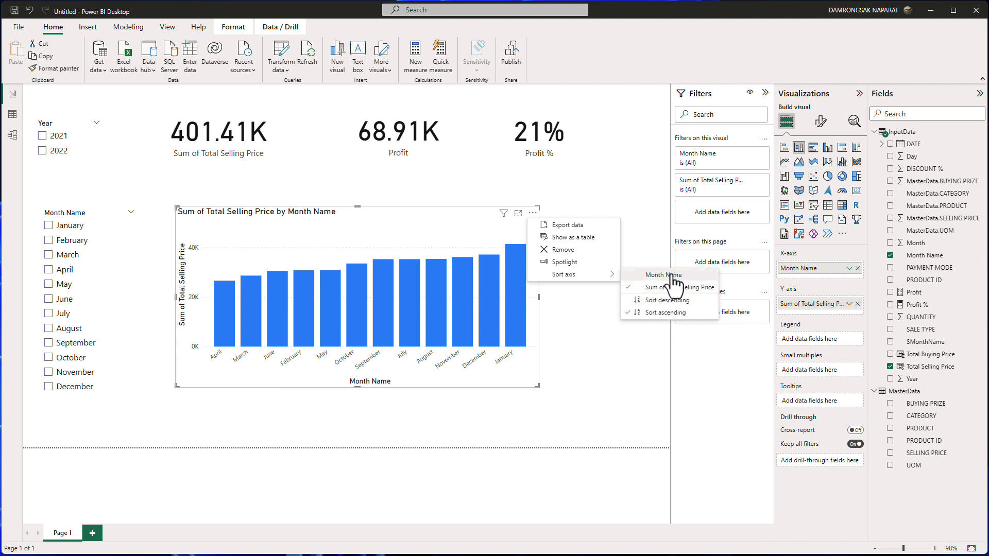
{"action": "key", "text": "Escape"}
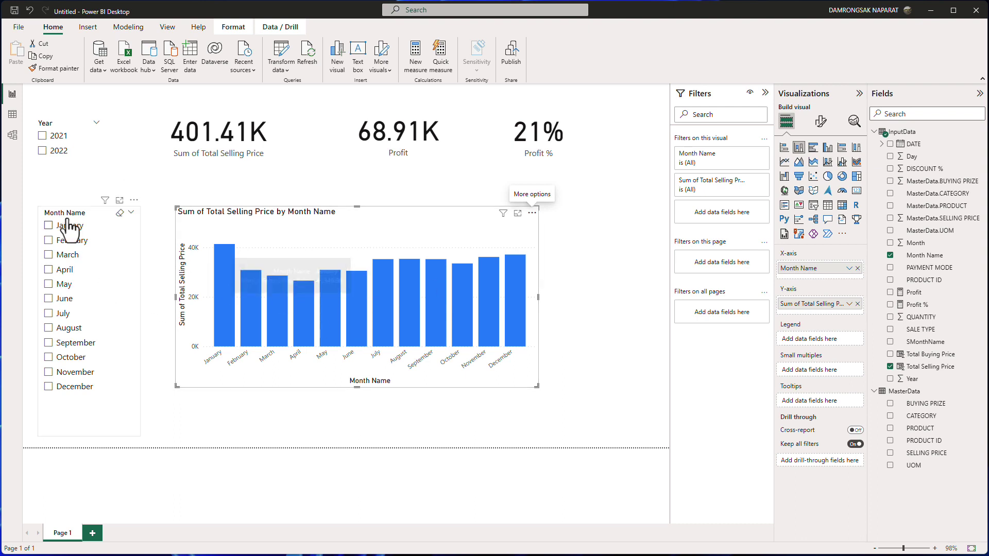
Step: Move the Month Name slicer slightly to the left and make it a little narrower and shorter
{"action": "left_click_drag", "start_coordinate": [72, 216], "coordinate": [66, 216]}
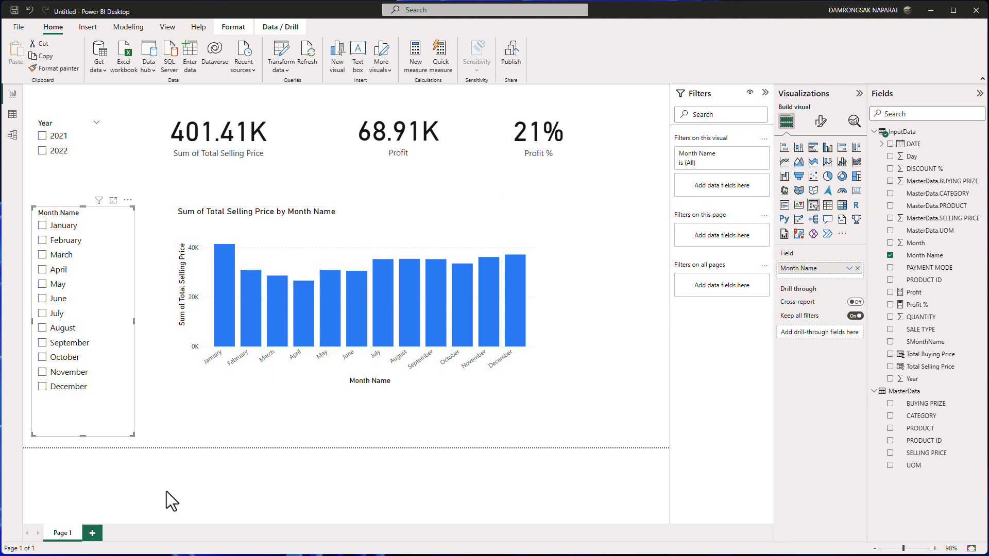
{"action": "left_click_drag", "start_coordinate": [133, 436], "coordinate": [123, 426]}
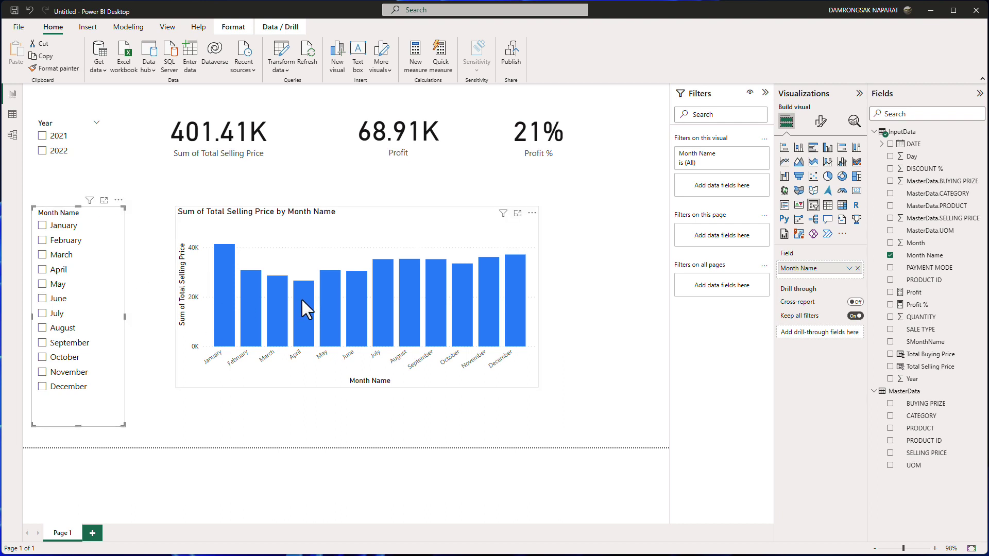
{"action": "mouse_move", "coordinate": [307, 289]}
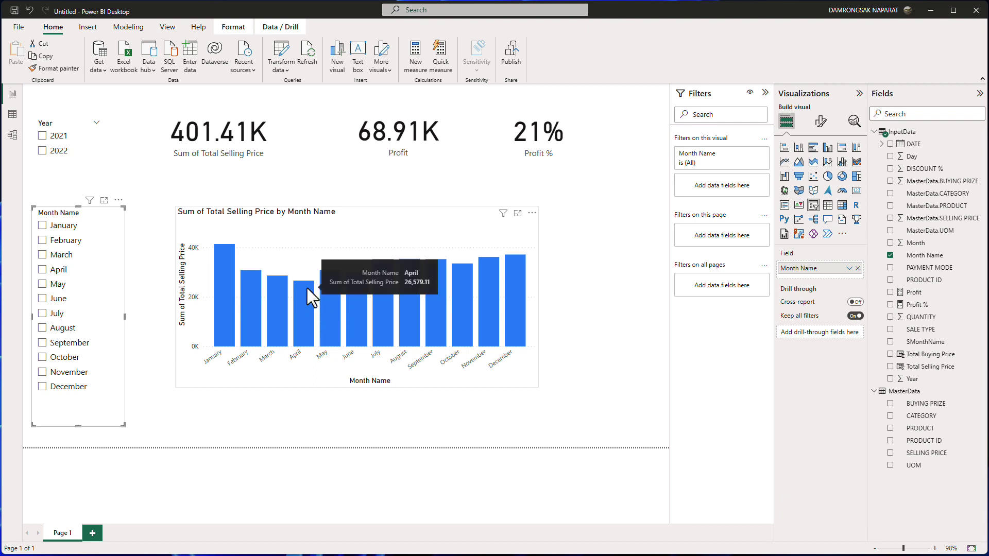